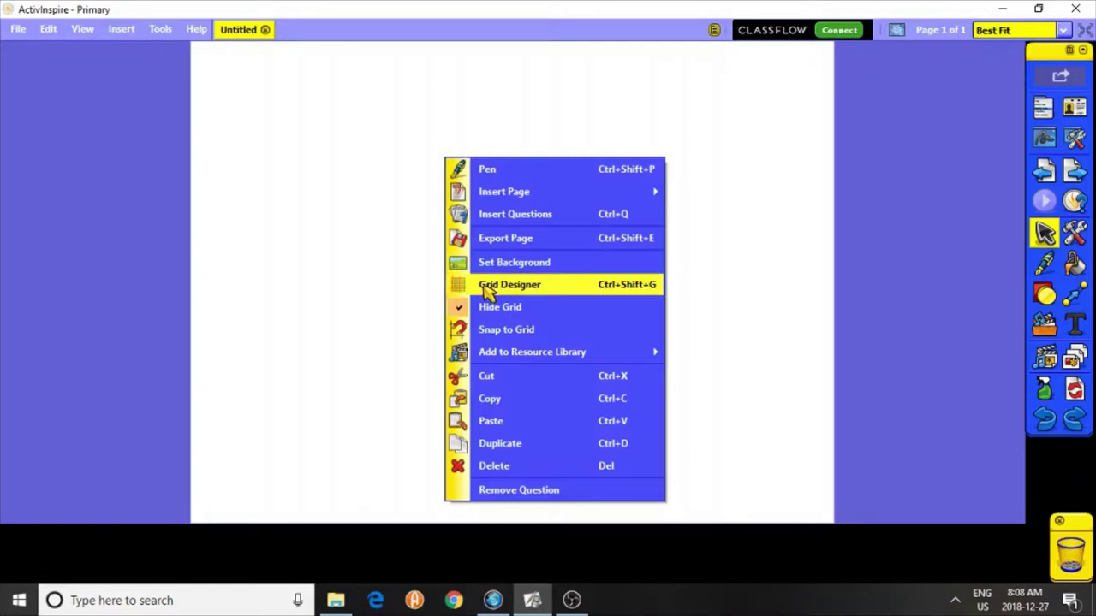
- Turn on a visible, snapping page grid with its default scale raised to 2.00
left_click(48, 29)
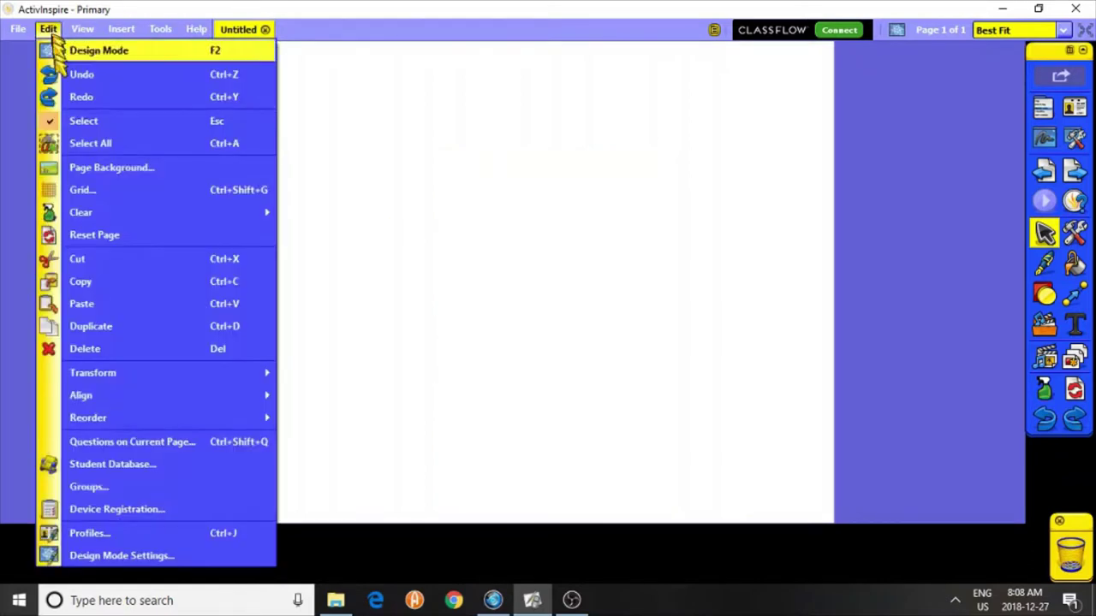
left_click(98, 195)
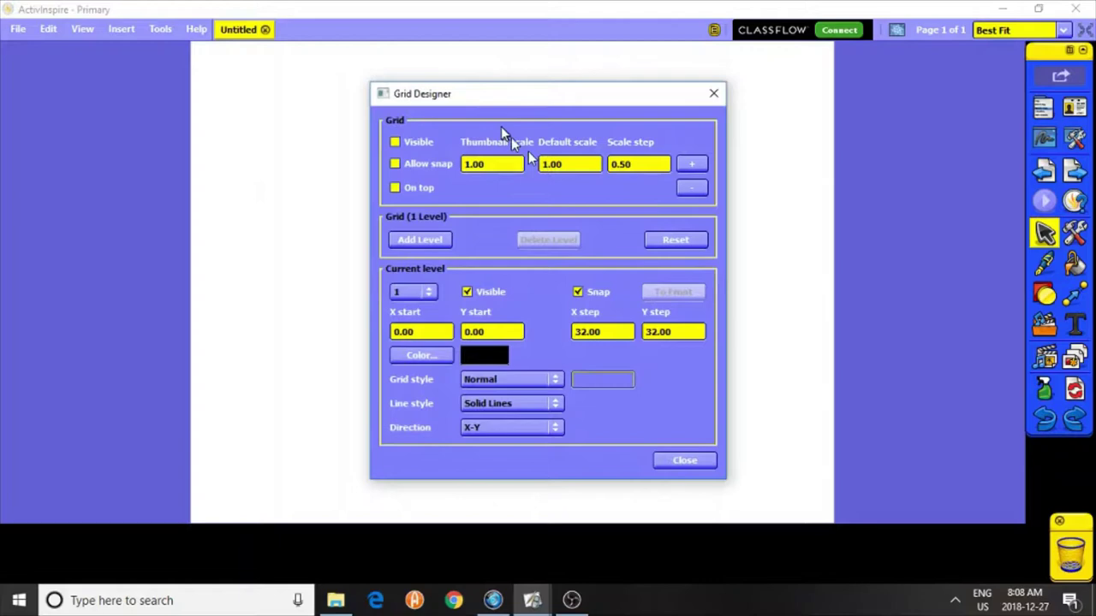
left_click(396, 143)
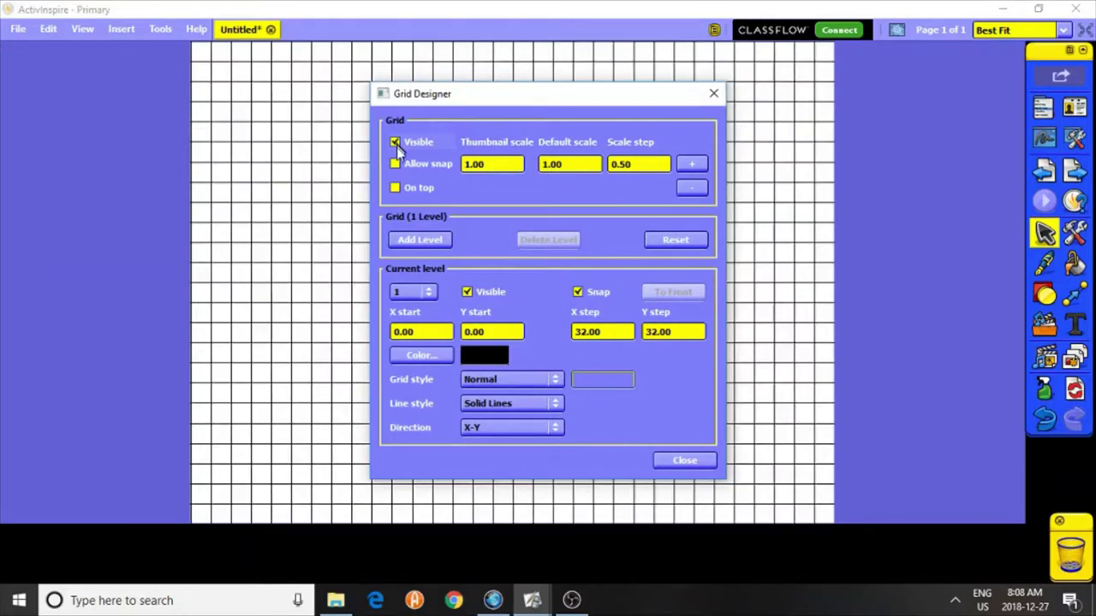
left_click(692, 165)
left_click(690, 165)
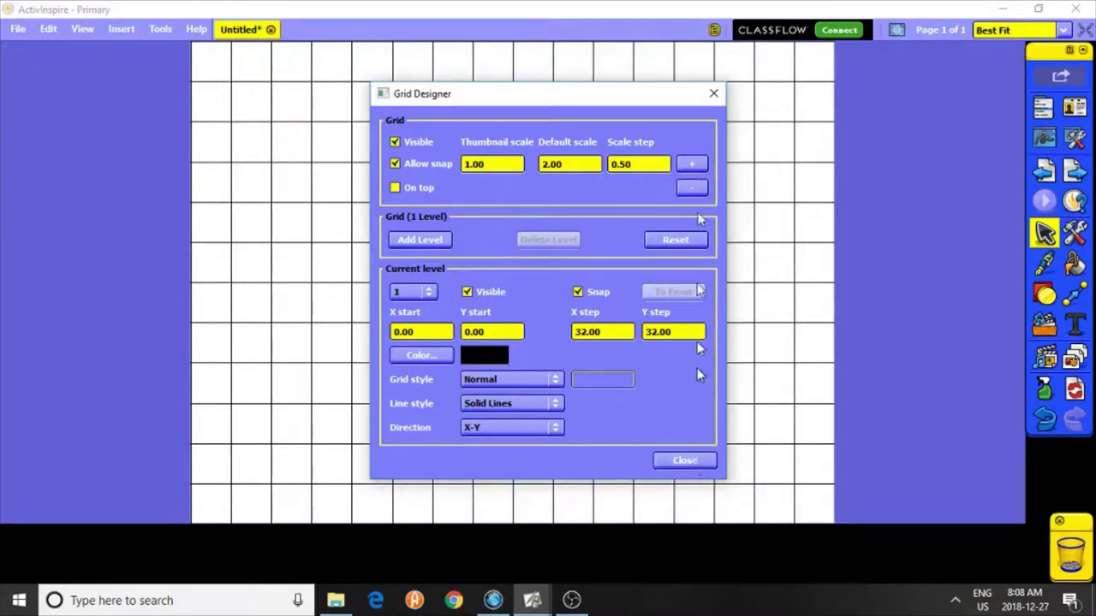
- Trace a hexagon outline along the grid near the top-left with the Line-Chain pen shape
left_click(685, 461)
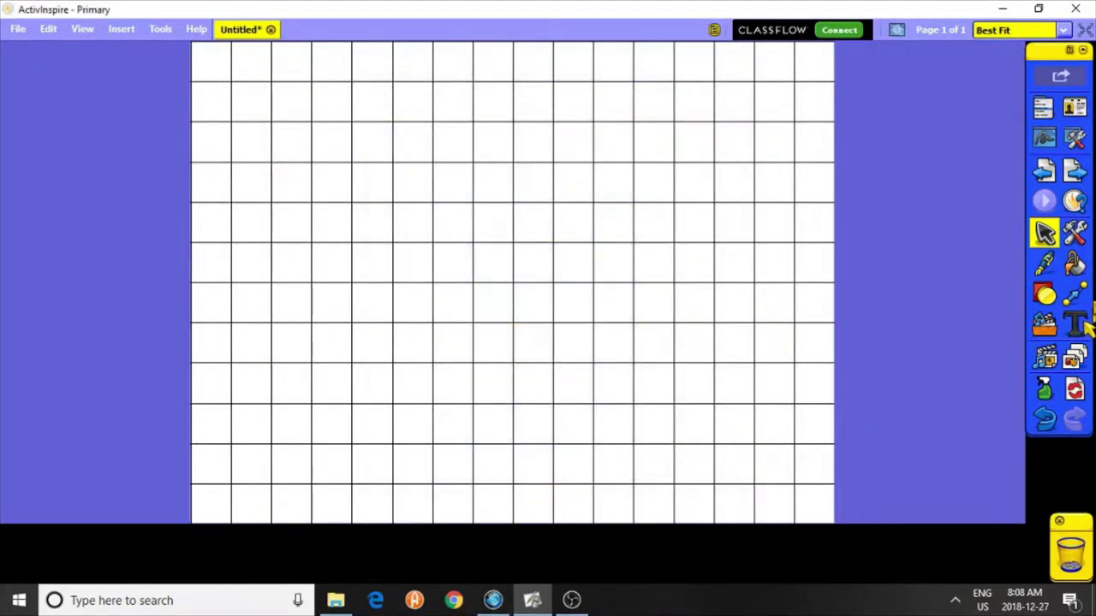
left_click(1044, 265)
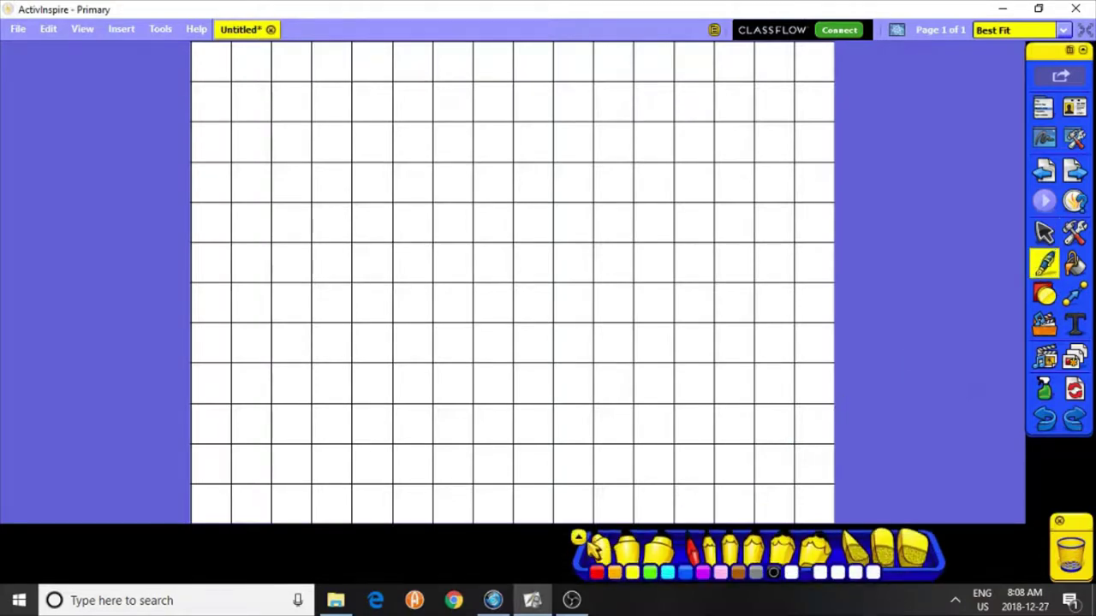
left_click(578, 538)
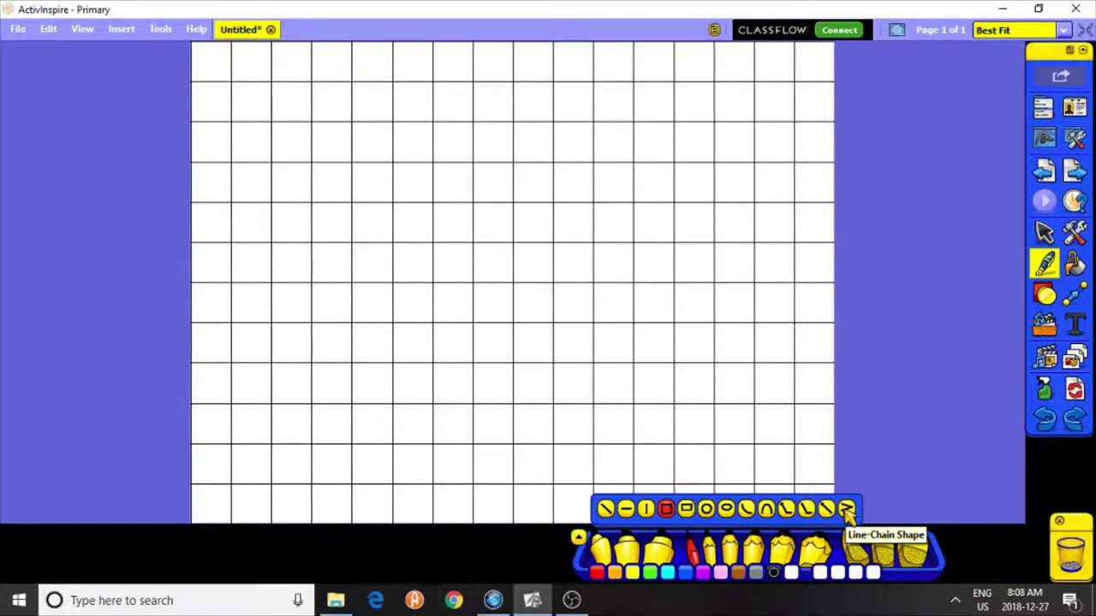
left_click(846, 510)
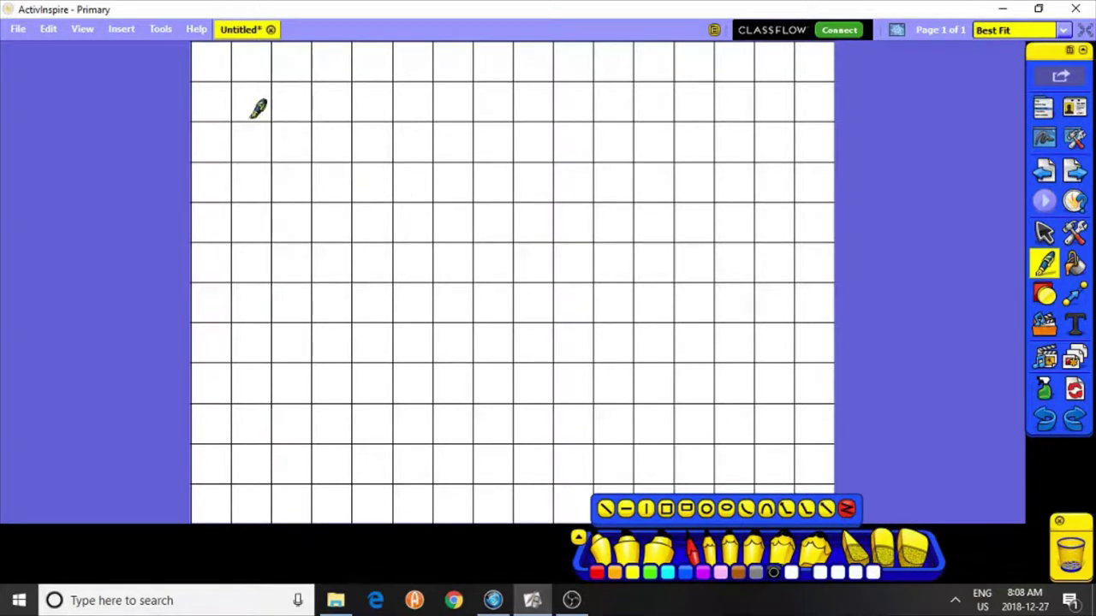
left_click_drag(232, 120, 270, 81)
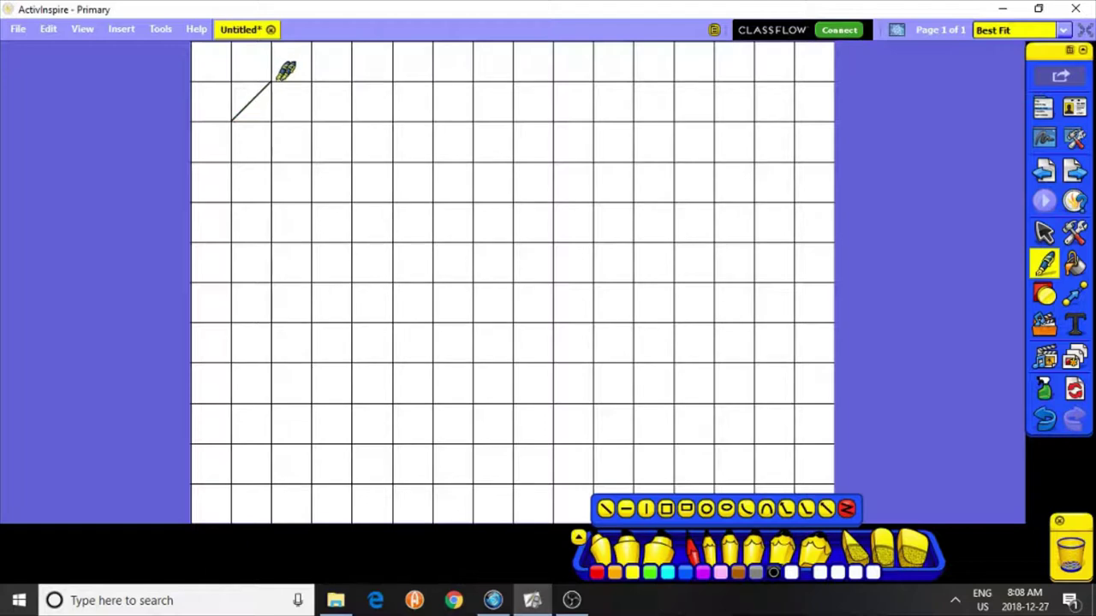
left_click(351, 120)
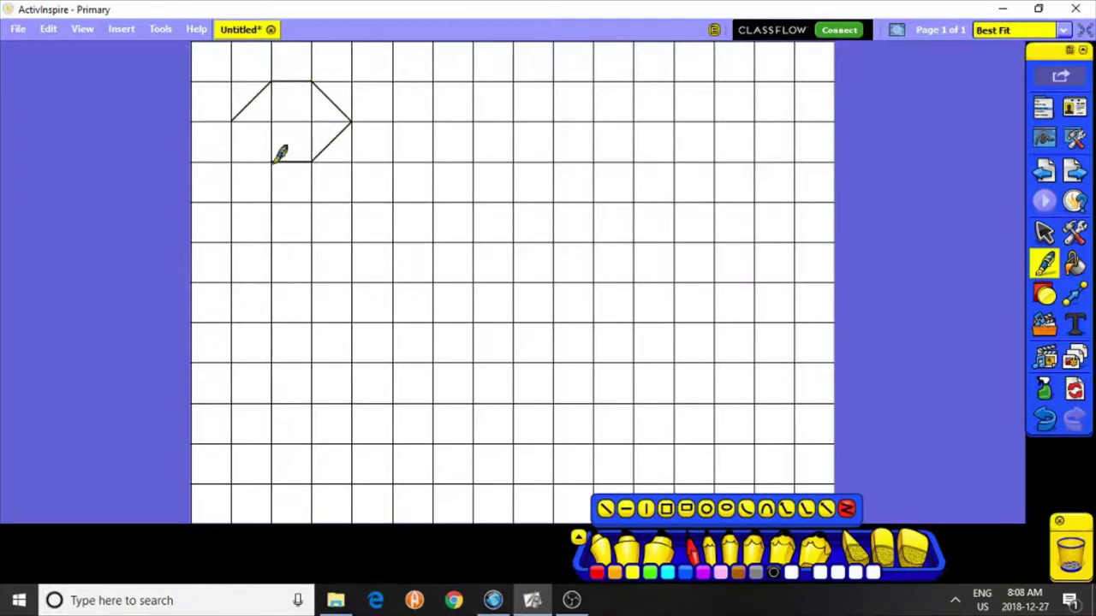
left_click(233, 121)
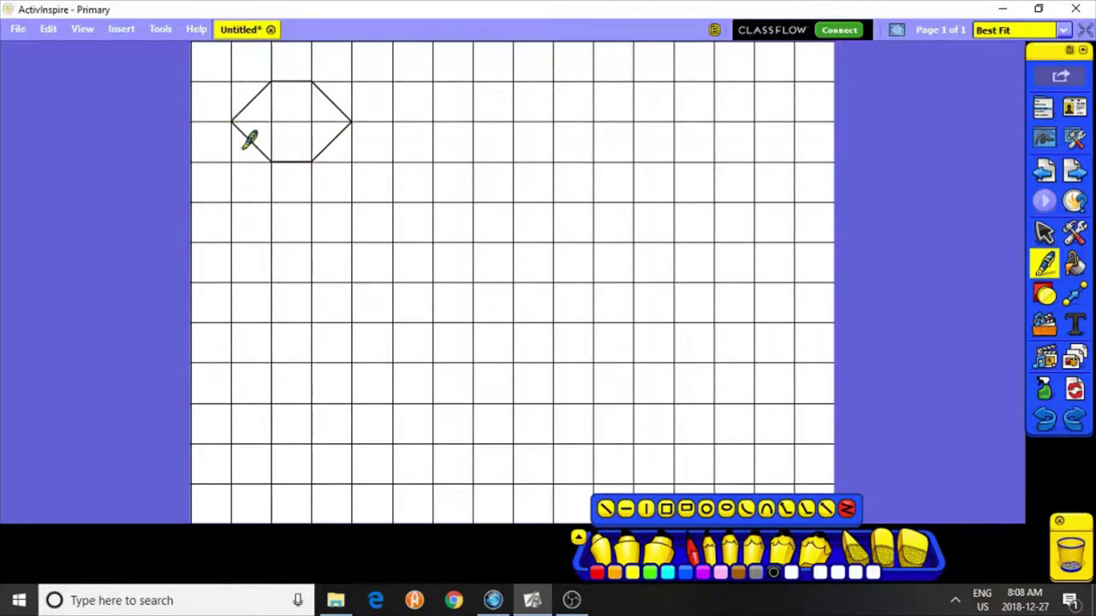
- Fill the hexagon solid red
left_click(1075, 266)
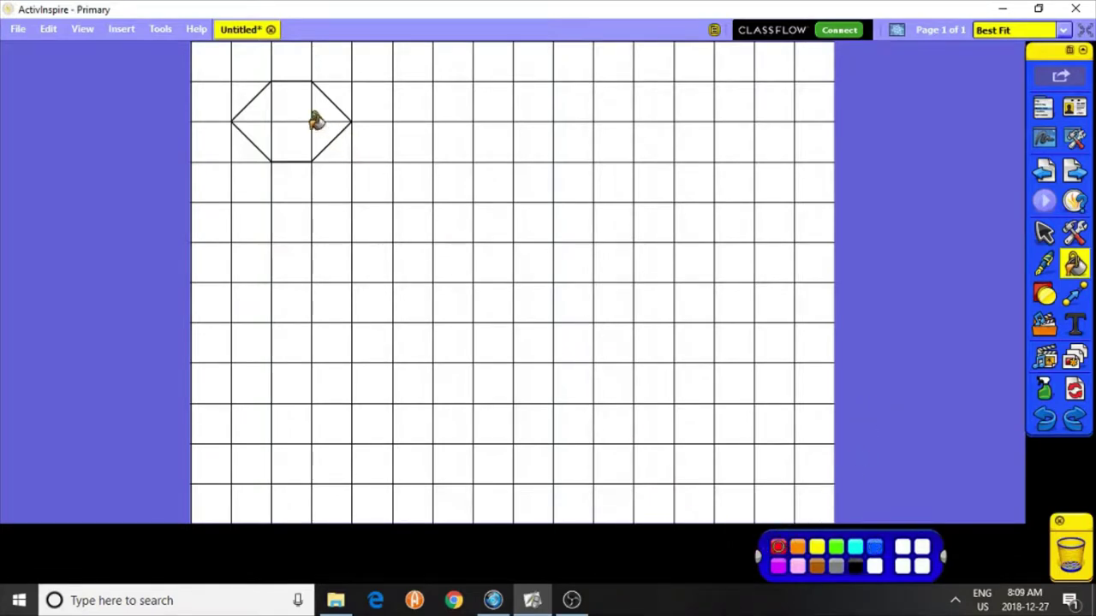
left_click(314, 119)
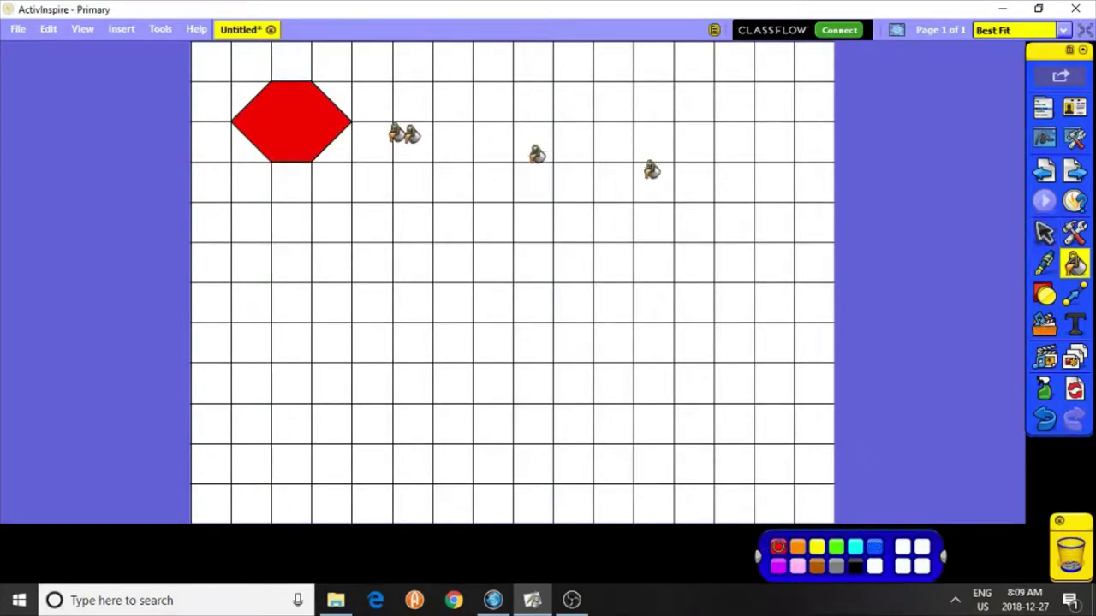
left_click(1044, 233)
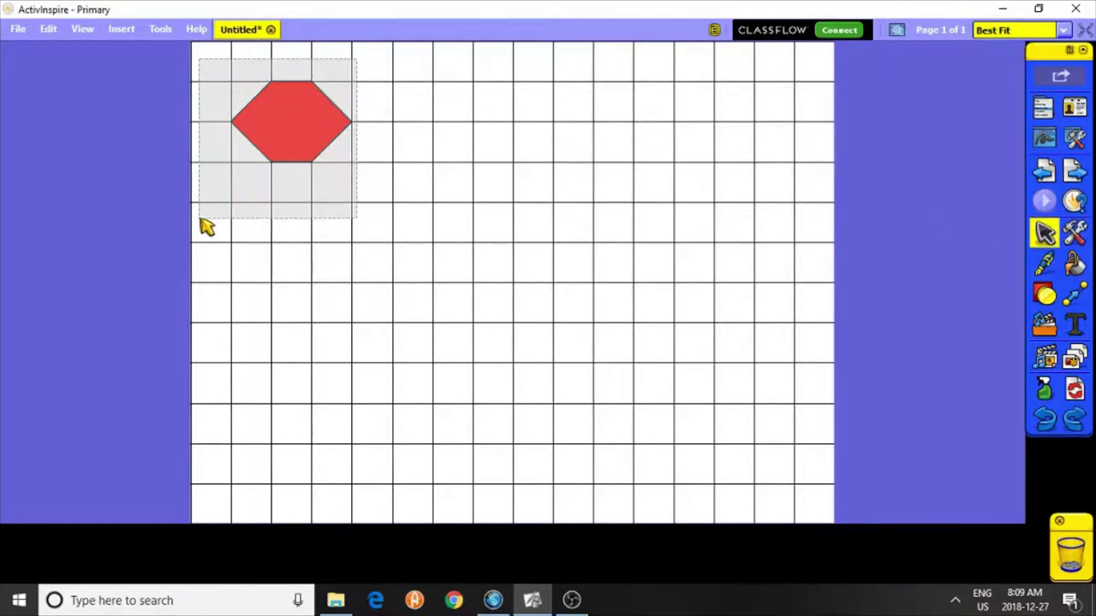
- Move the red hexagon into the top-left corner and set a duplicate point to point beside it
left_click_drag(355, 56, 206, 225)
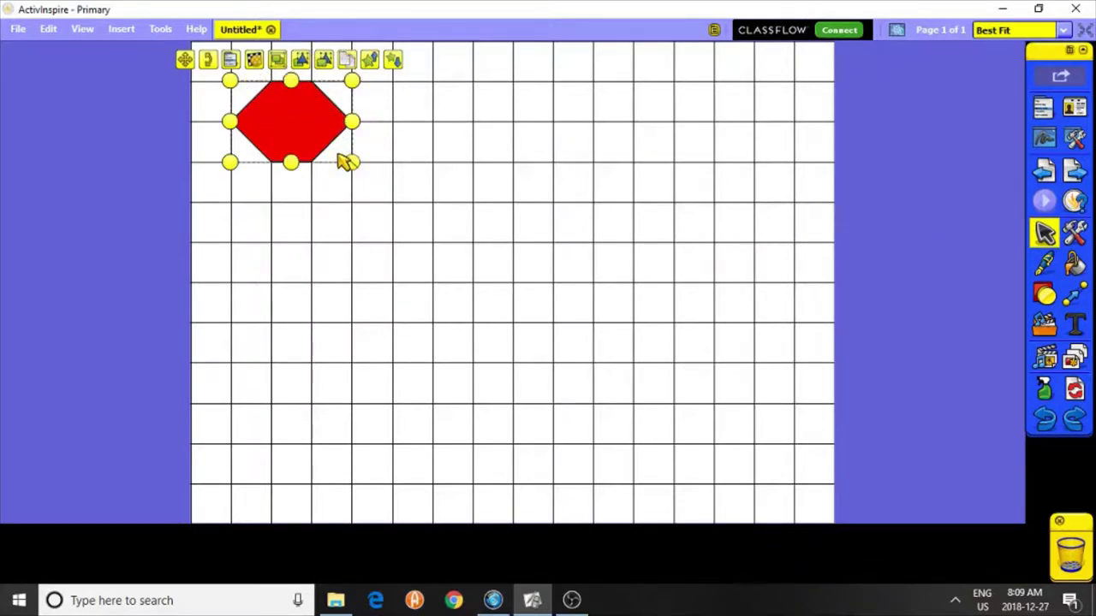
left_click_drag(306, 135, 271, 102)
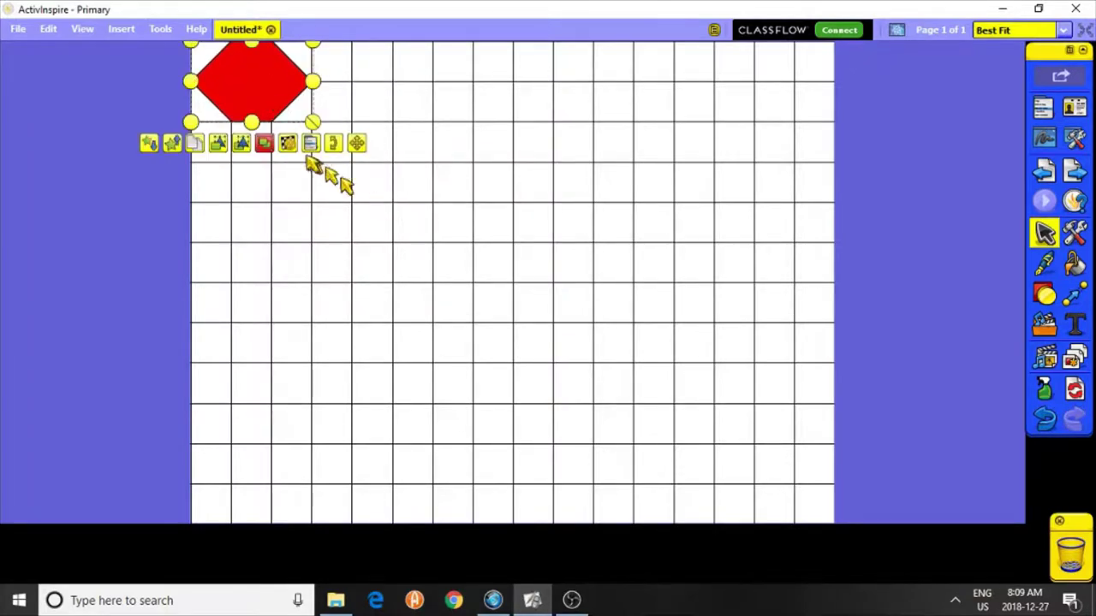
left_click(195, 145)
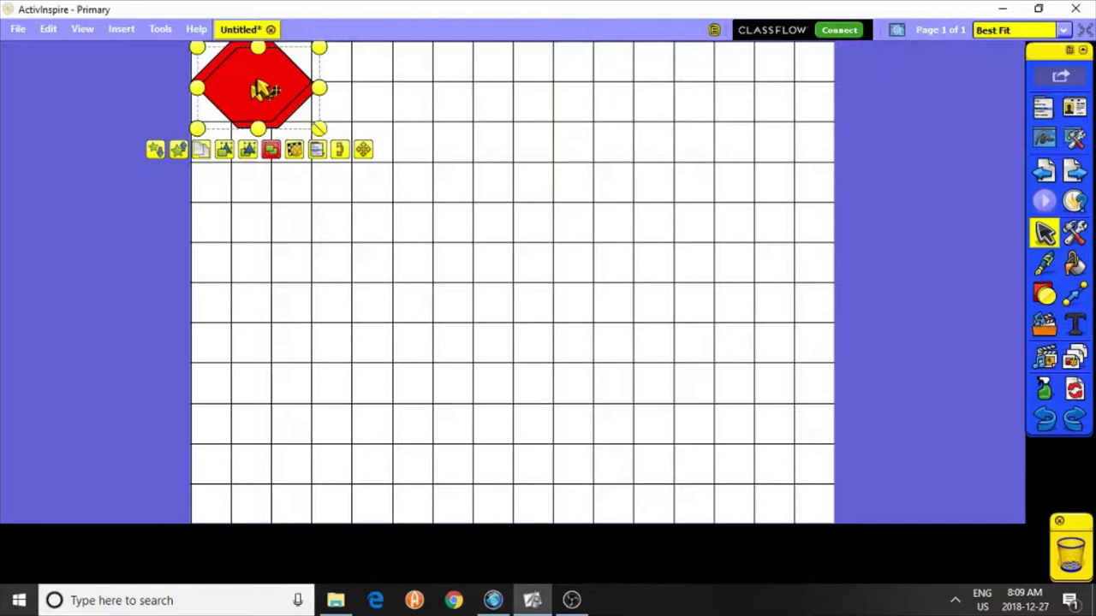
left_click_drag(265, 91, 371, 80)
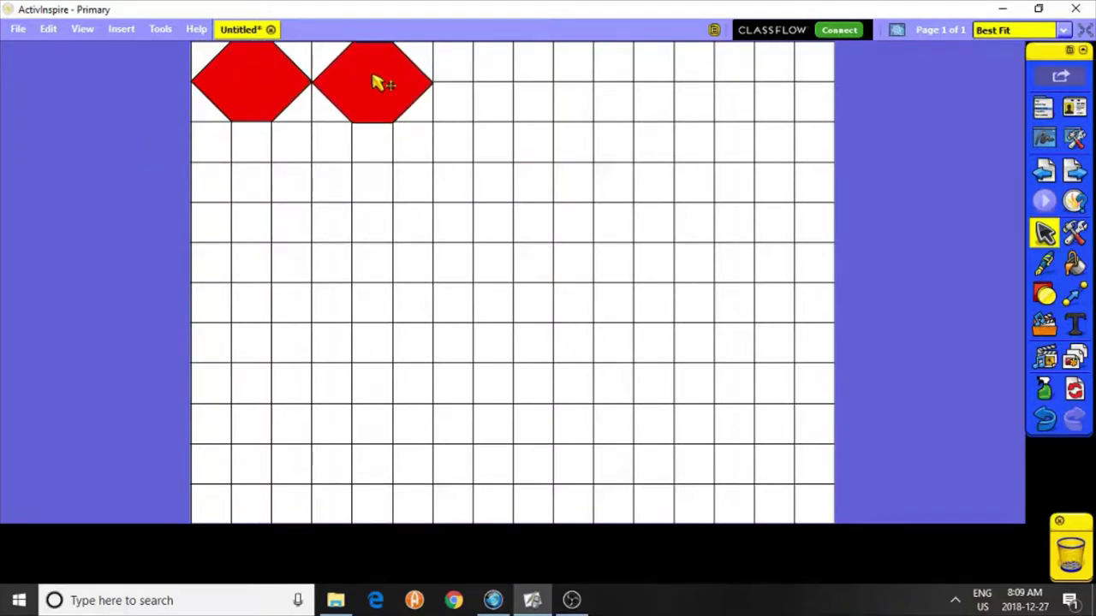
left_click_drag(375, 82, 373, 81)
- Duplicate the hexagon pair along the top to complete a row of seven
left_click_drag(519, 191, 108, 103)
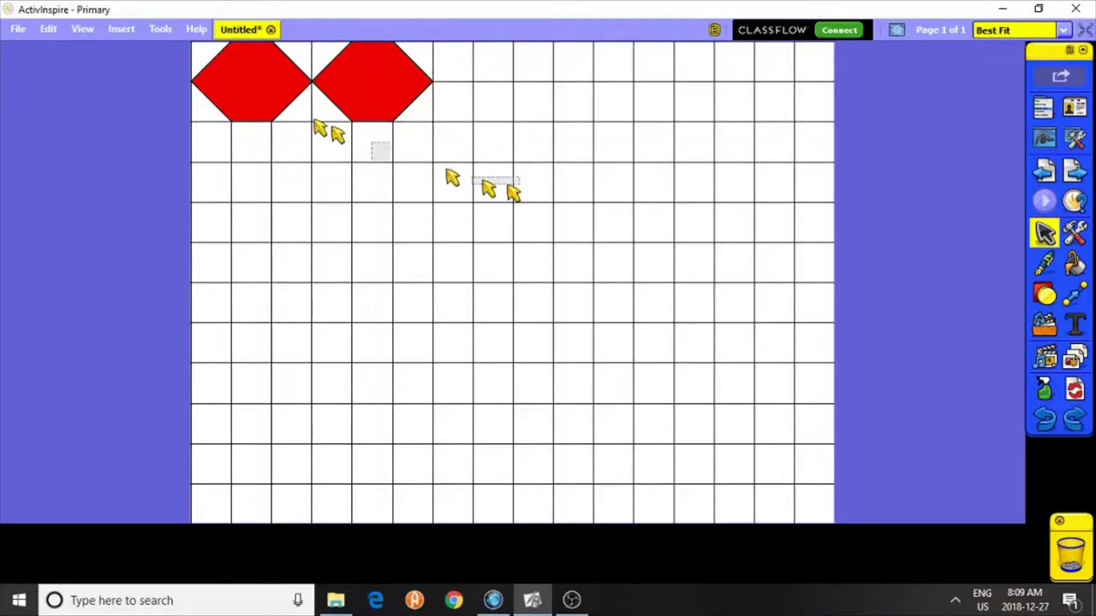
left_click(255, 143)
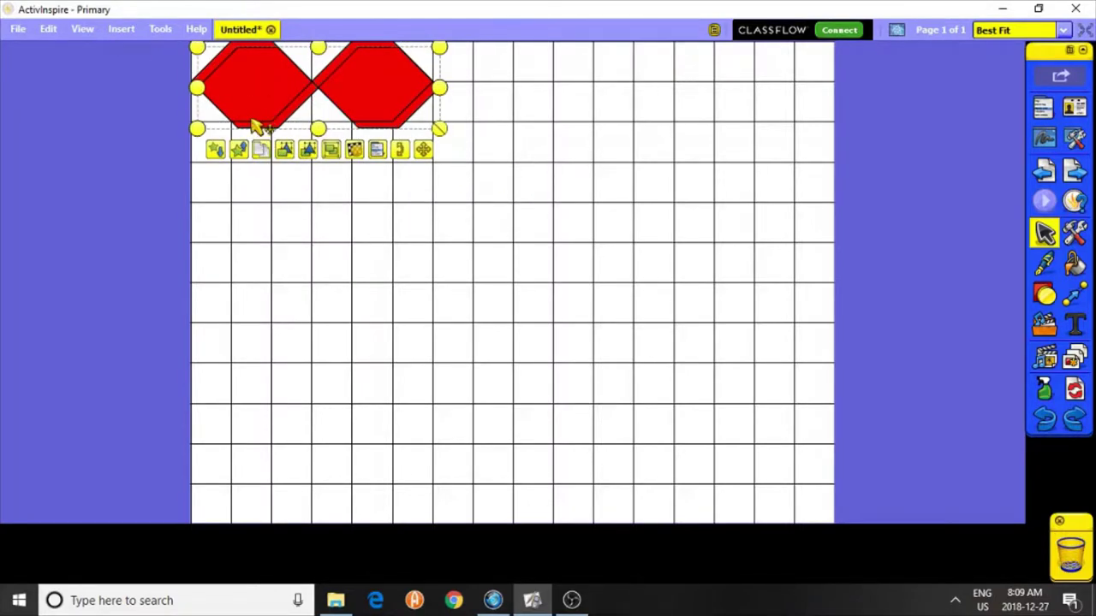
left_click_drag(252, 123, 744, 100)
left_click(495, 143)
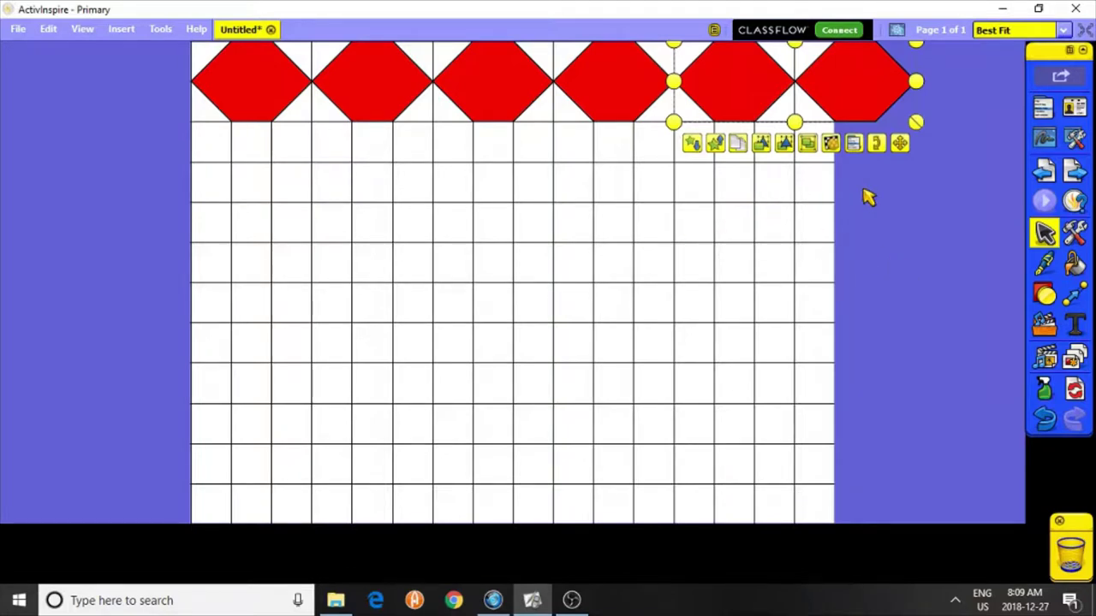
left_click_drag(738, 146, 976, 96)
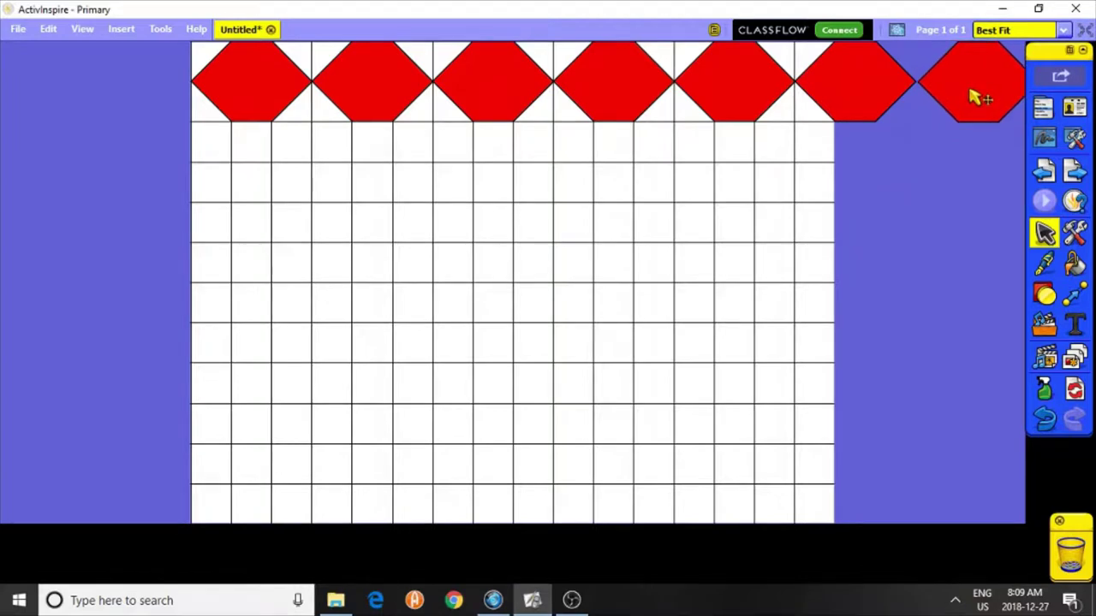
left_click(976, 96)
left_click(770, 181)
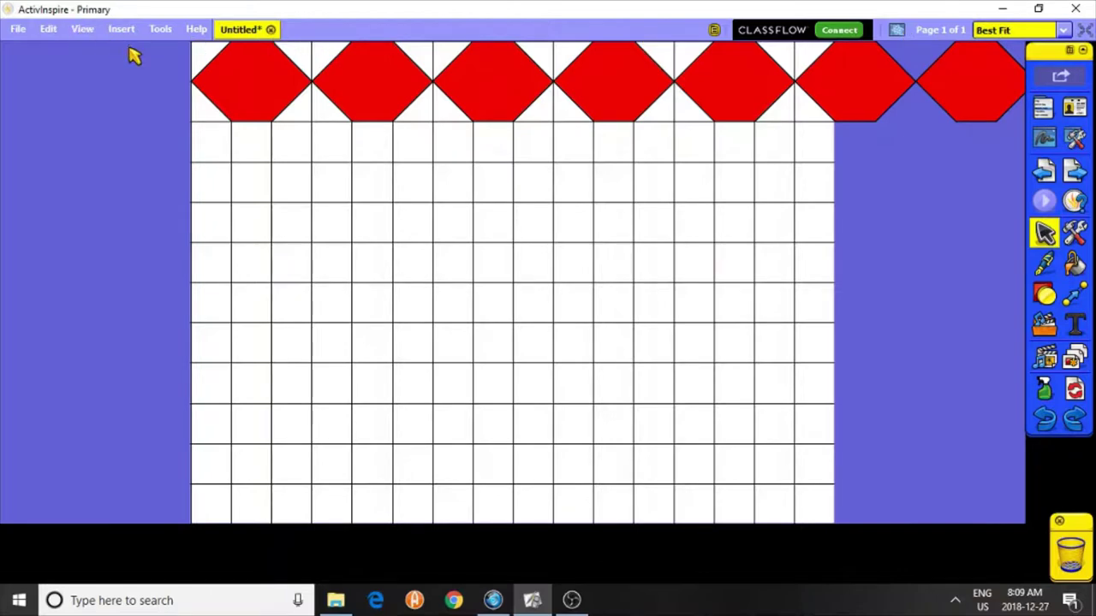
- Copy the seven-hexagon red row and place it one grid row beneath the original
left_click_drag(132, 56, 1018, 169)
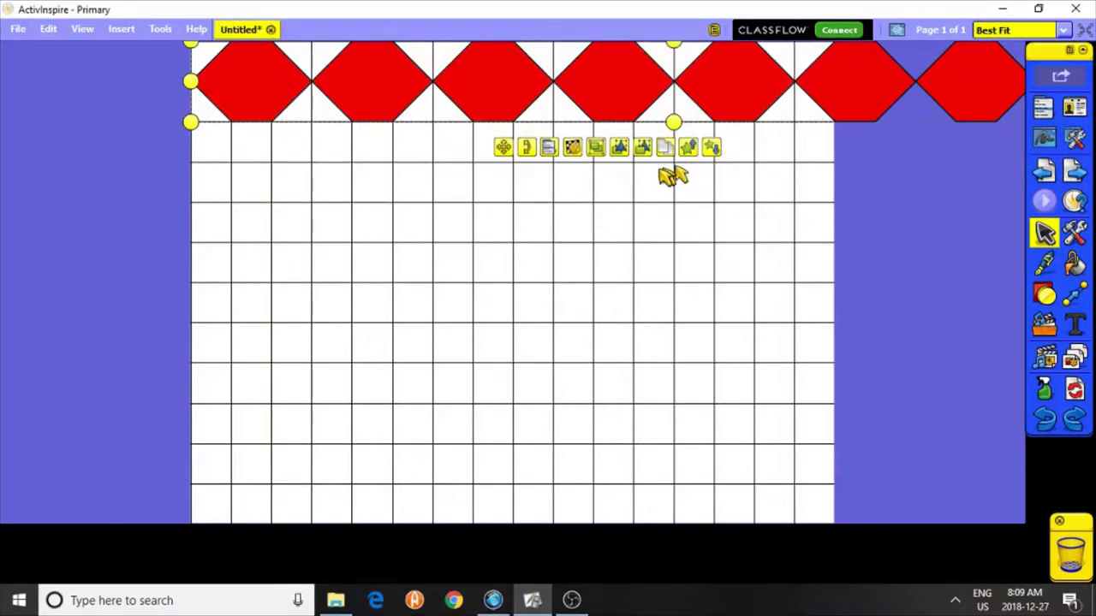
left_click(668, 154)
left_click_drag(624, 93, 615, 170)
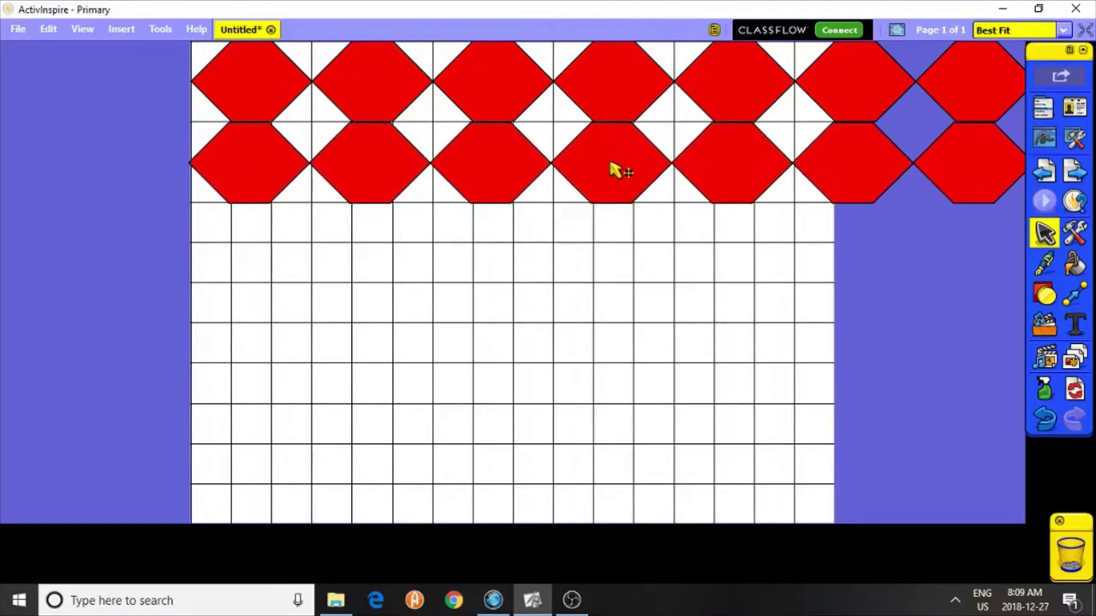
left_click_drag(613, 169, 615, 168)
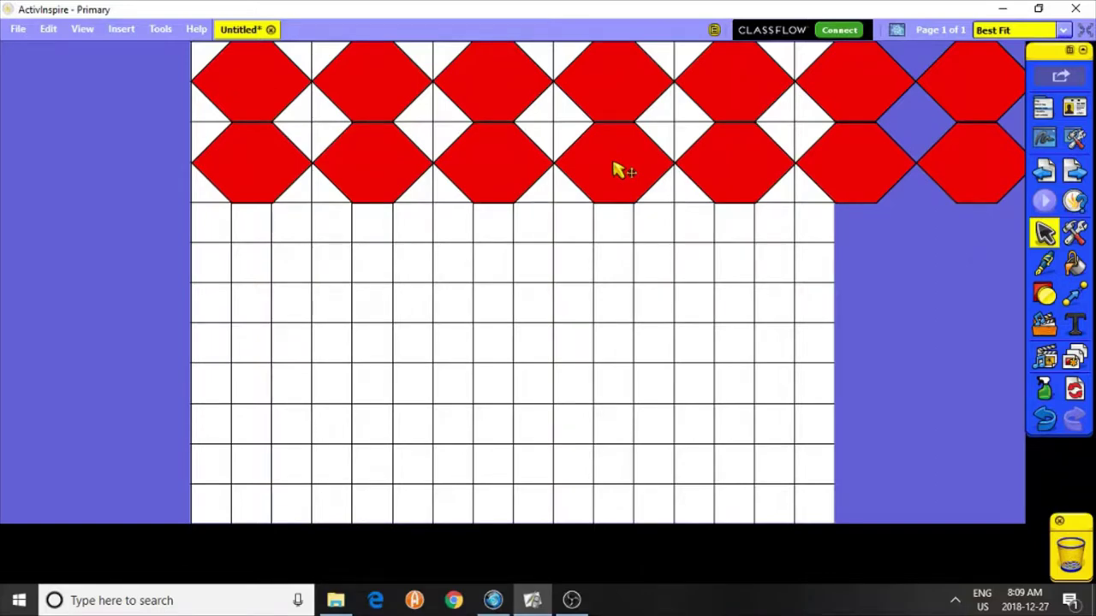
left_click_drag(614, 165, 616, 207)
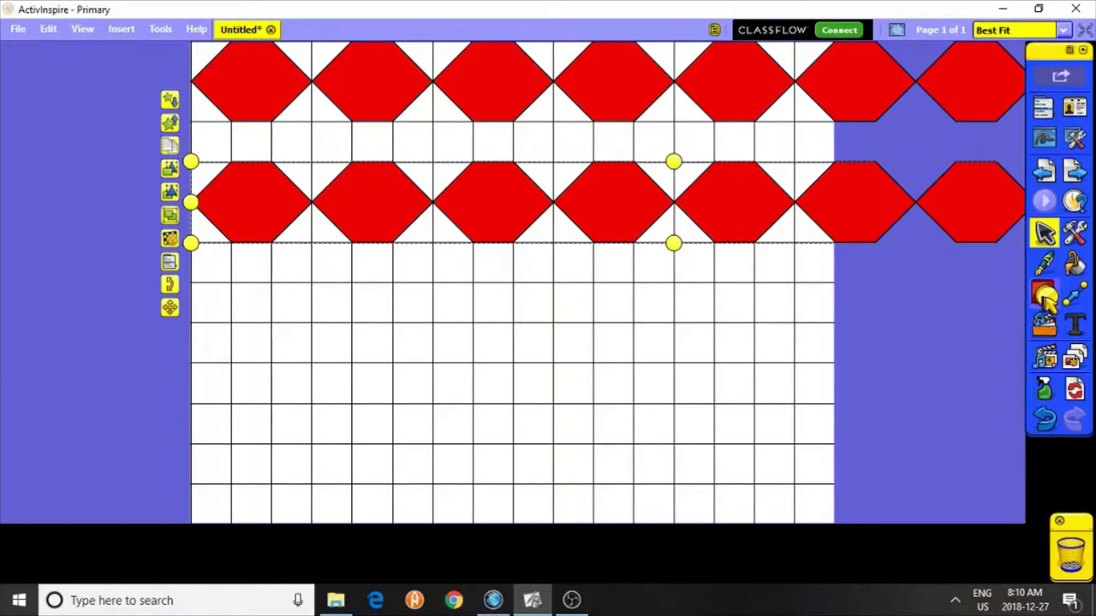
- Draw a one-cell square outline with the Rectangle pen shape
left_click(1044, 264)
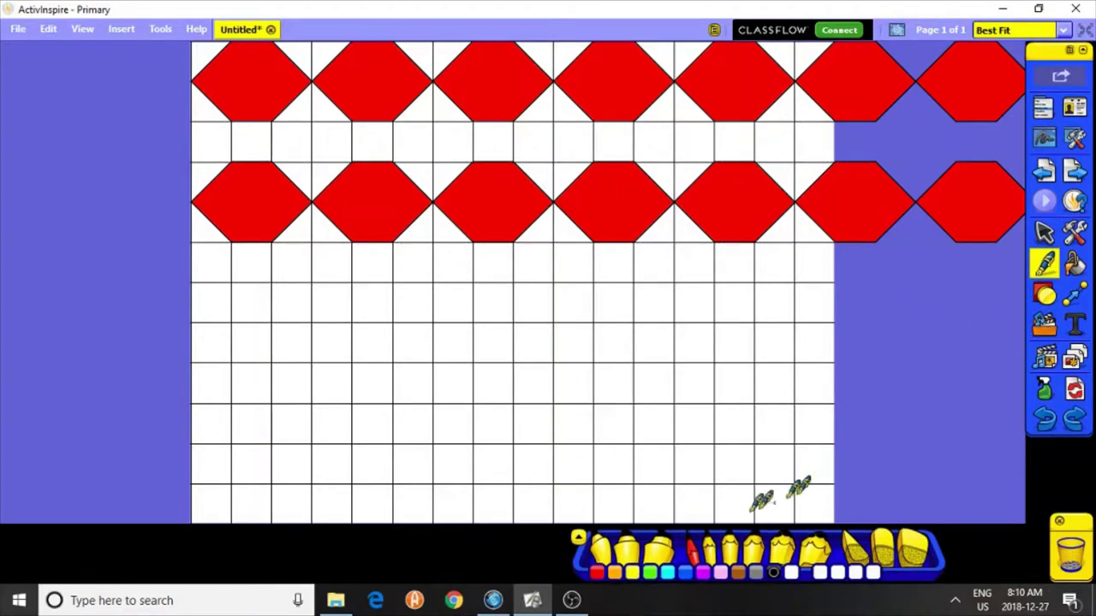
left_click(578, 539)
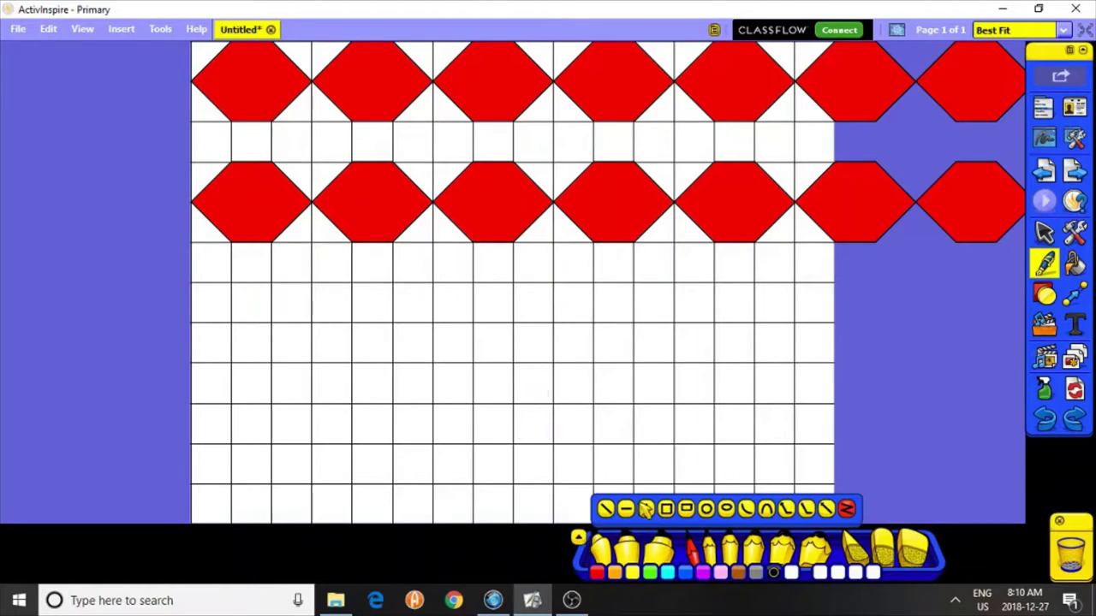
left_click(666, 510)
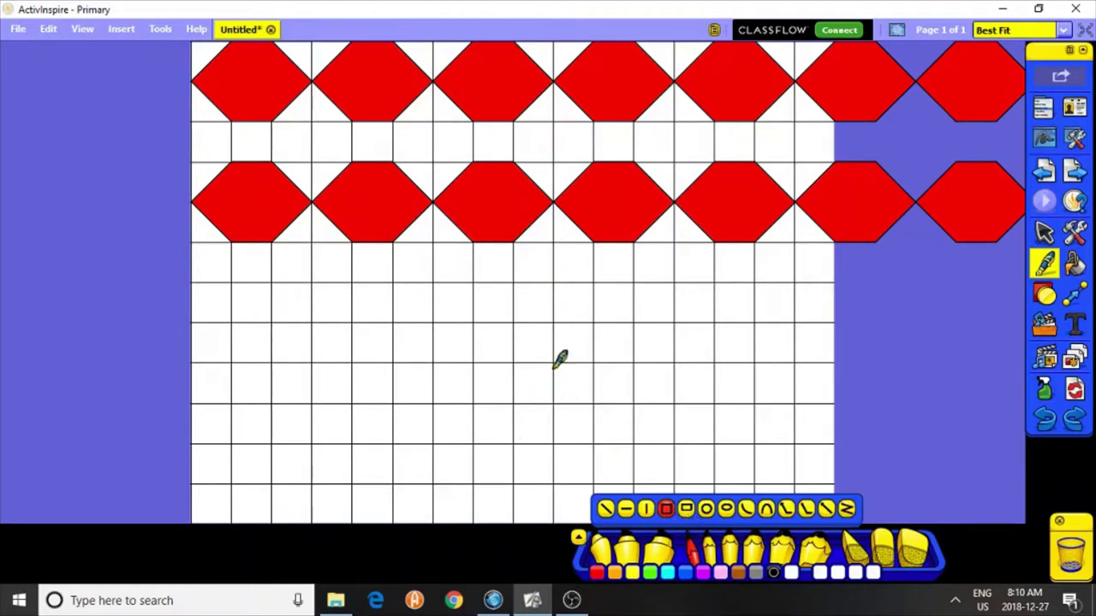
left_click_drag(558, 375, 590, 387)
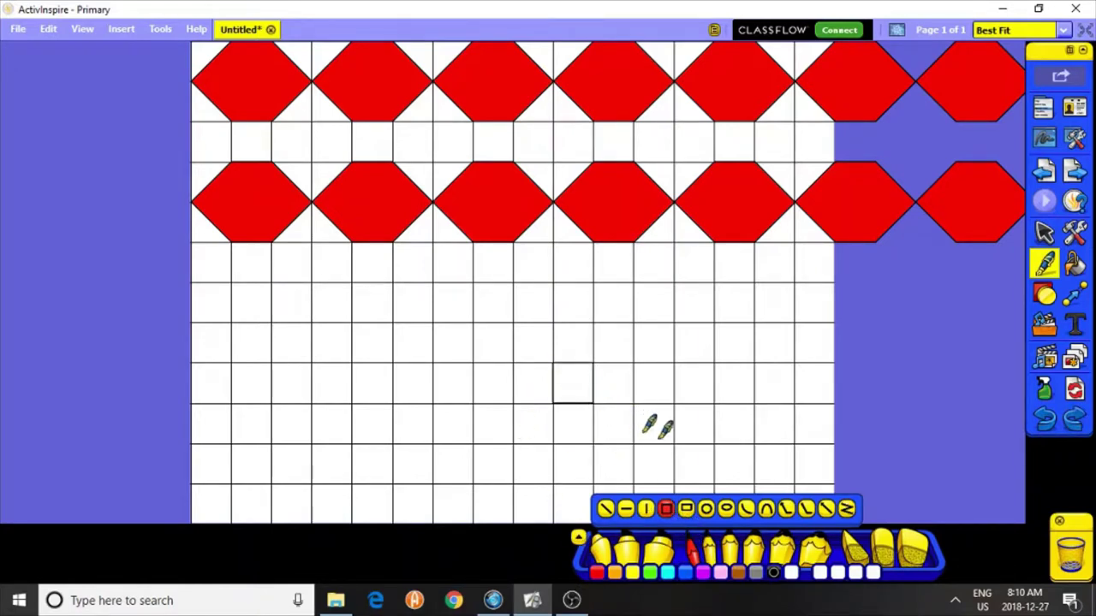
- Draw a pointed-top hexagon outline beside the square with the line-chain shape
left_click(845, 509)
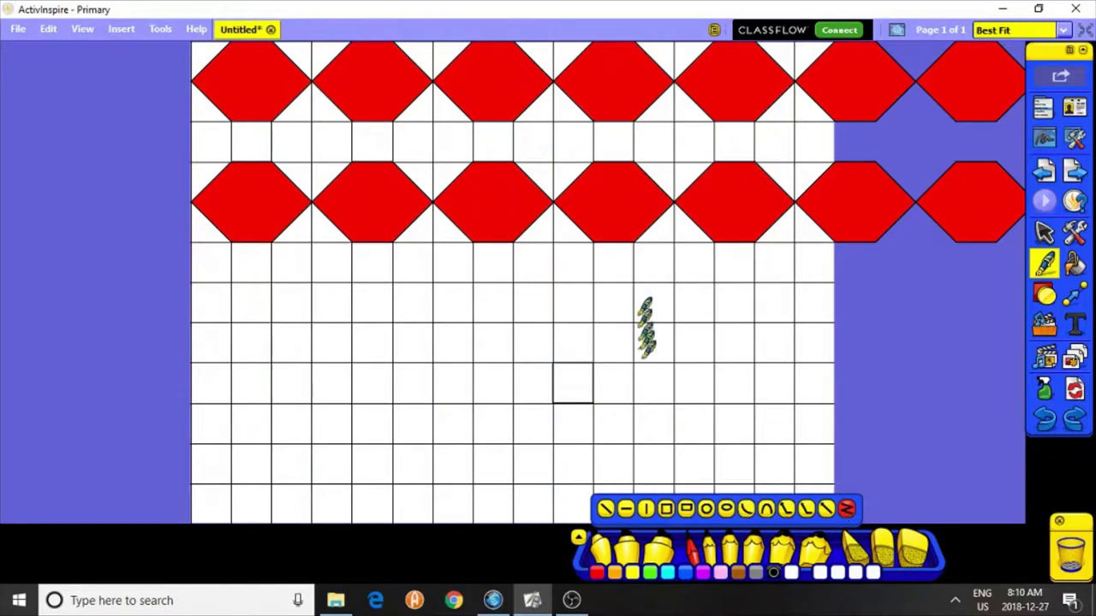
left_click_drag(635, 360, 669, 326)
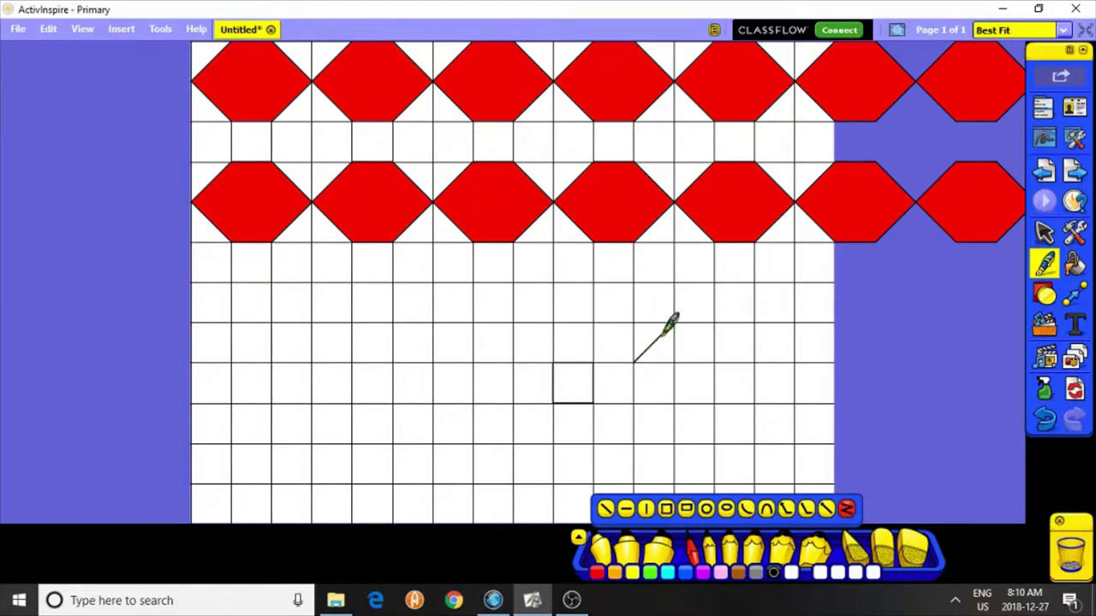
left_click(674, 324)
left_click(713, 361)
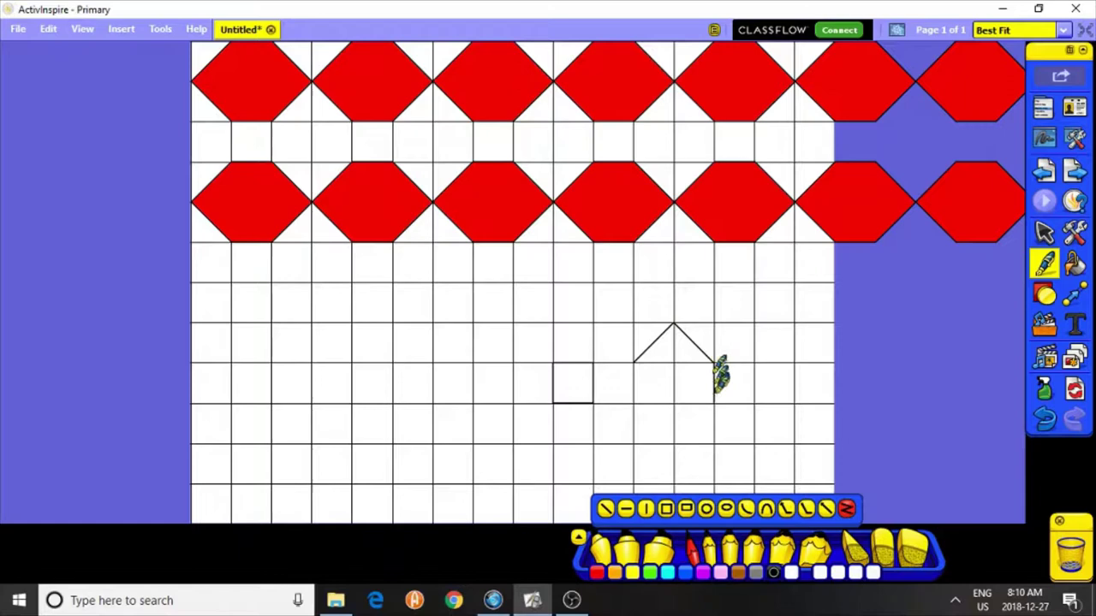
left_click(674, 442)
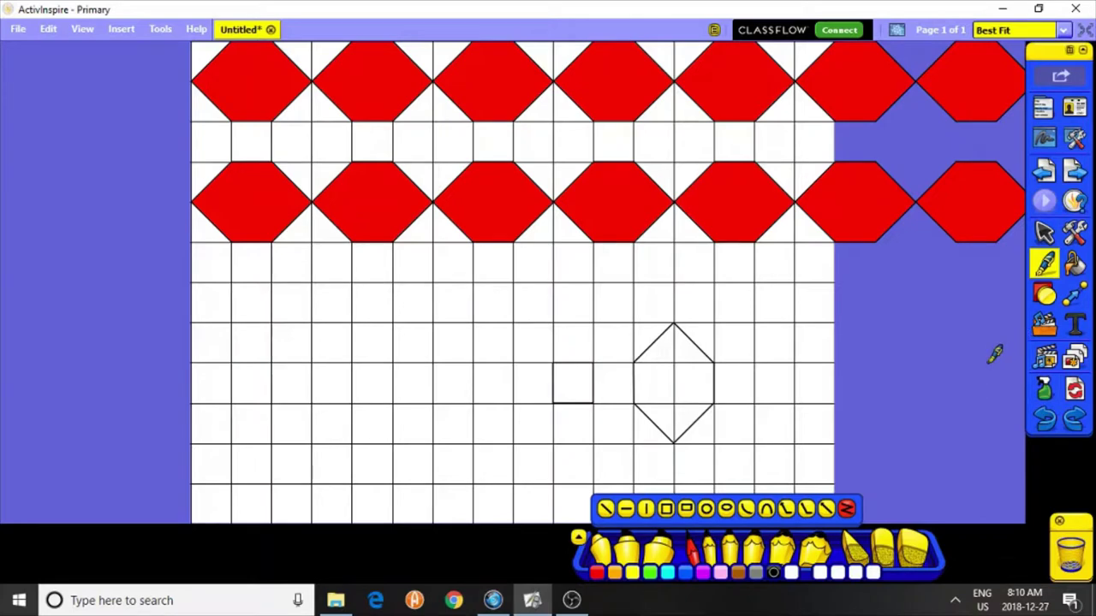
- Fill the upright hexagon blue and the one-cell square green
left_click(1075, 263)
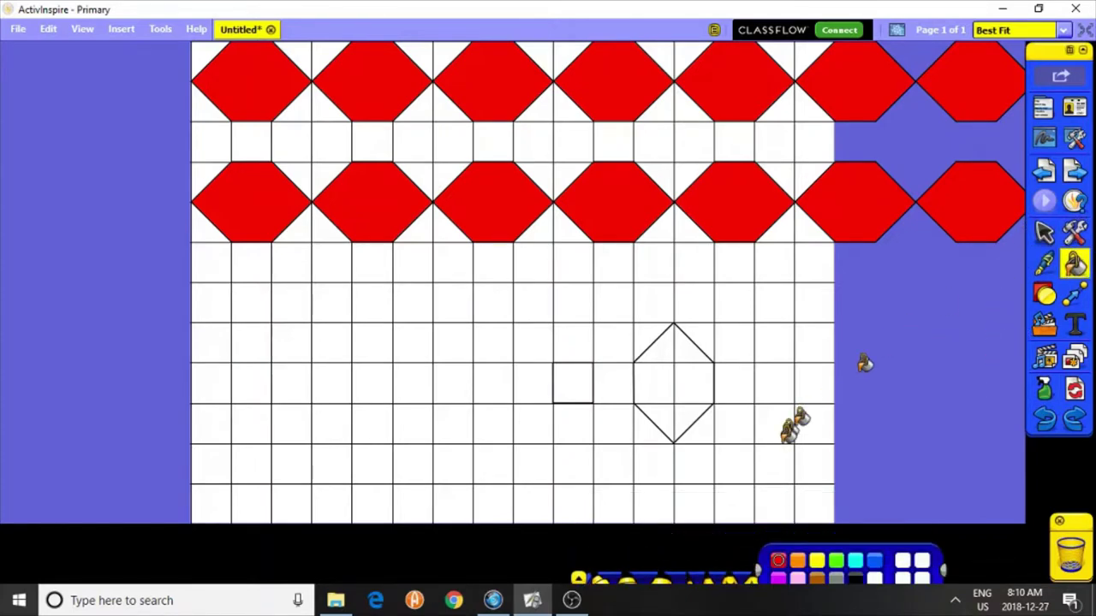
left_click(871, 548)
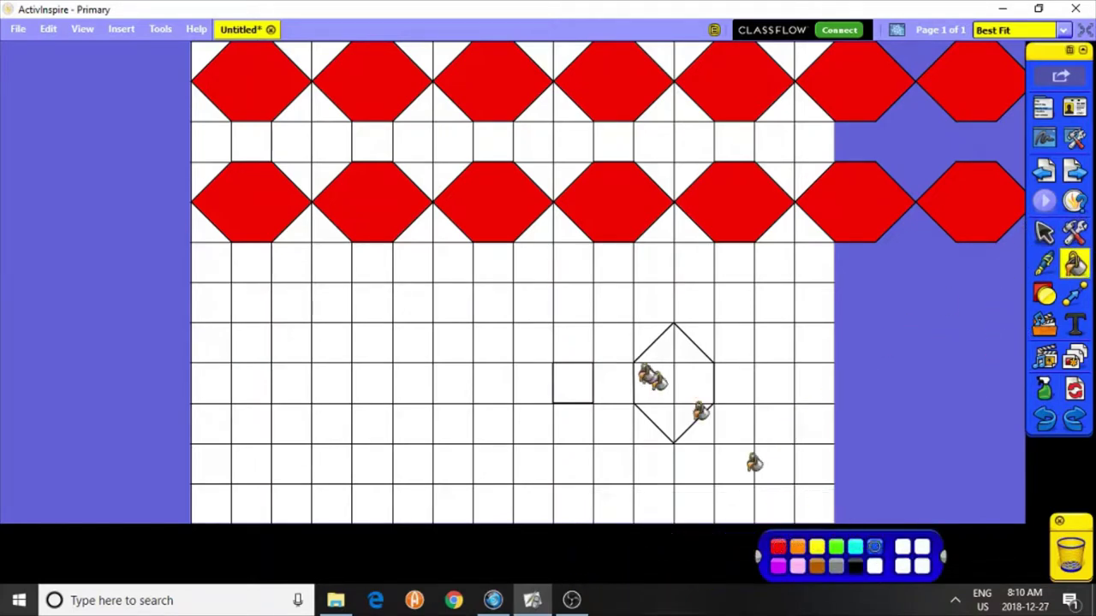
left_click(662, 368)
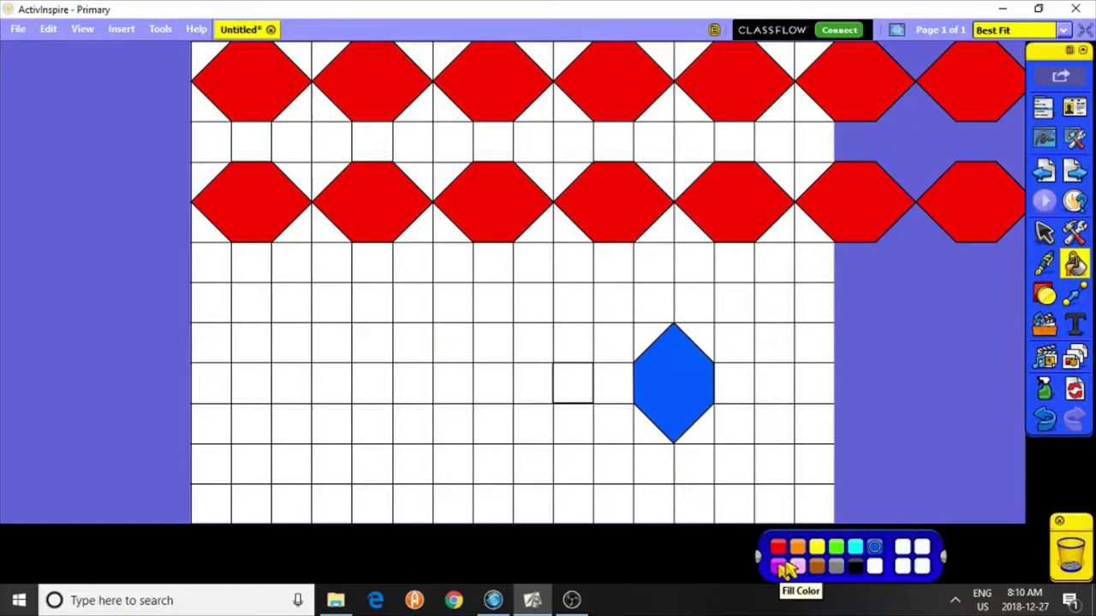
left_click(836, 546)
left_click(586, 374)
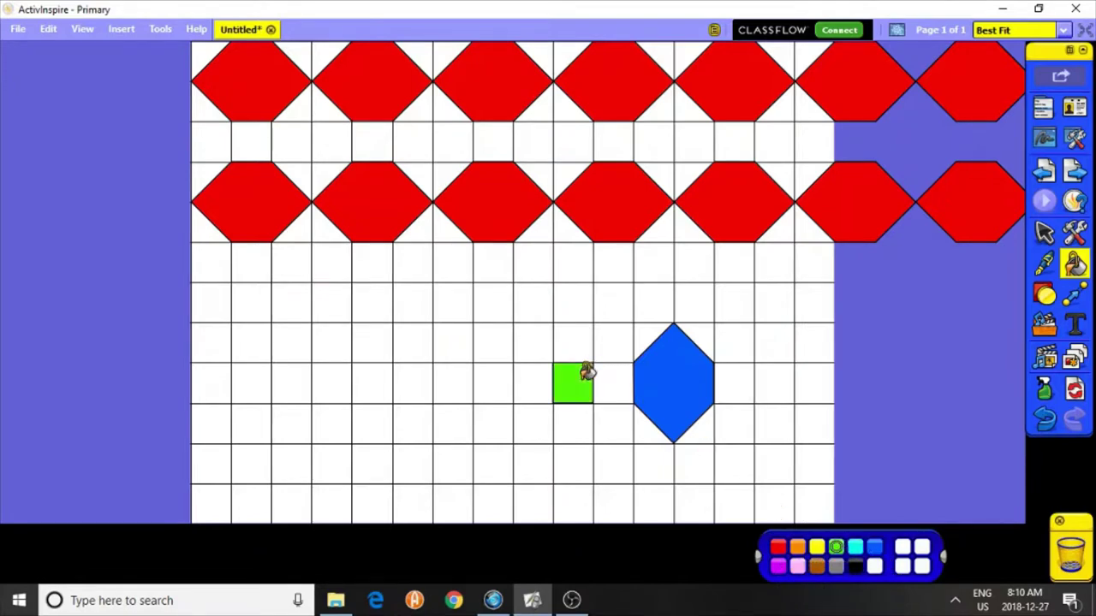
- Switch to Select and pick out the blue hexagon, then the green square
left_click(1044, 233)
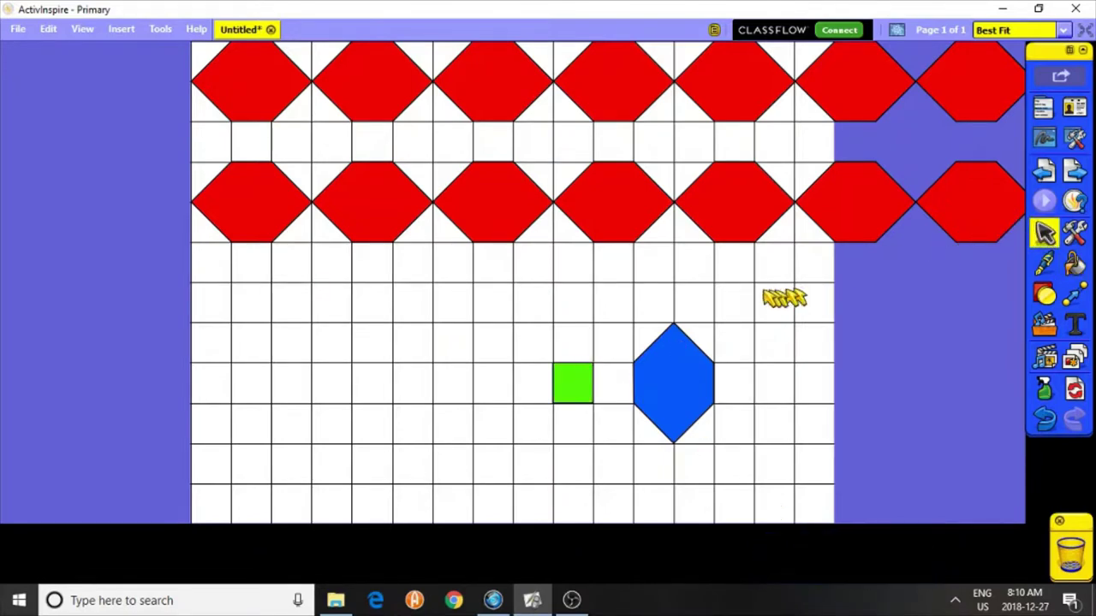
left_click_drag(762, 289, 633, 458)
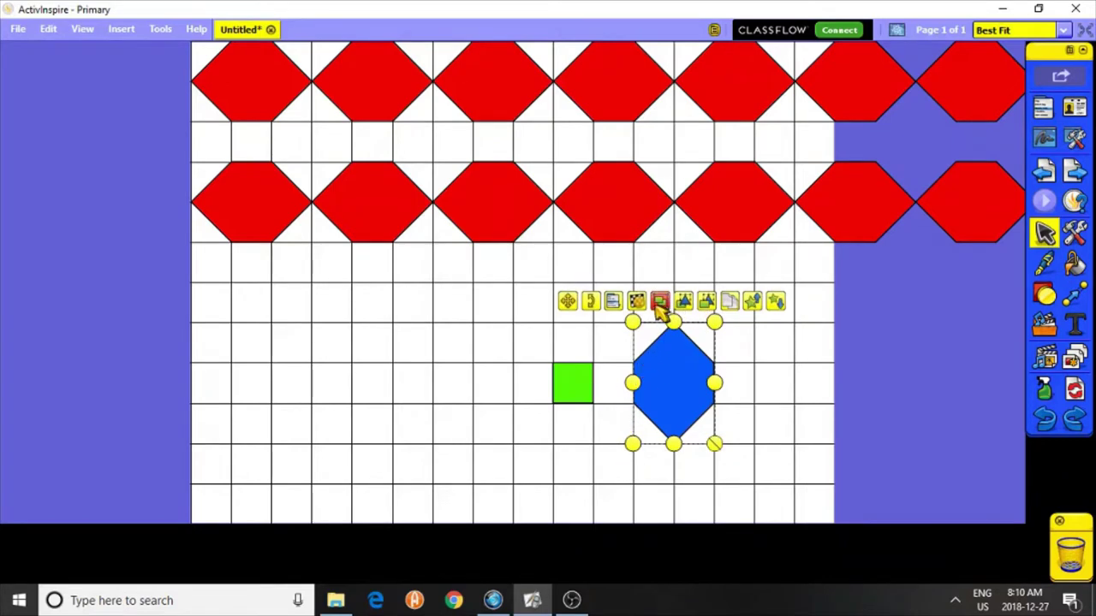
left_click_drag(529, 346, 599, 409)
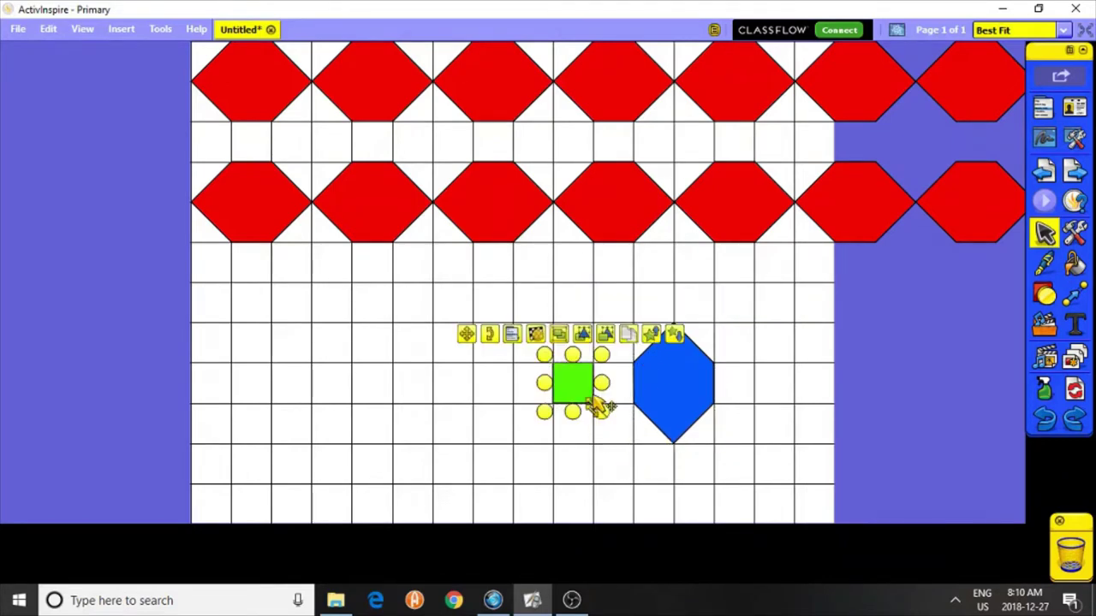
- Move the green square and blue hexagon up into the gaps beneath the first red row
left_click(574, 339)
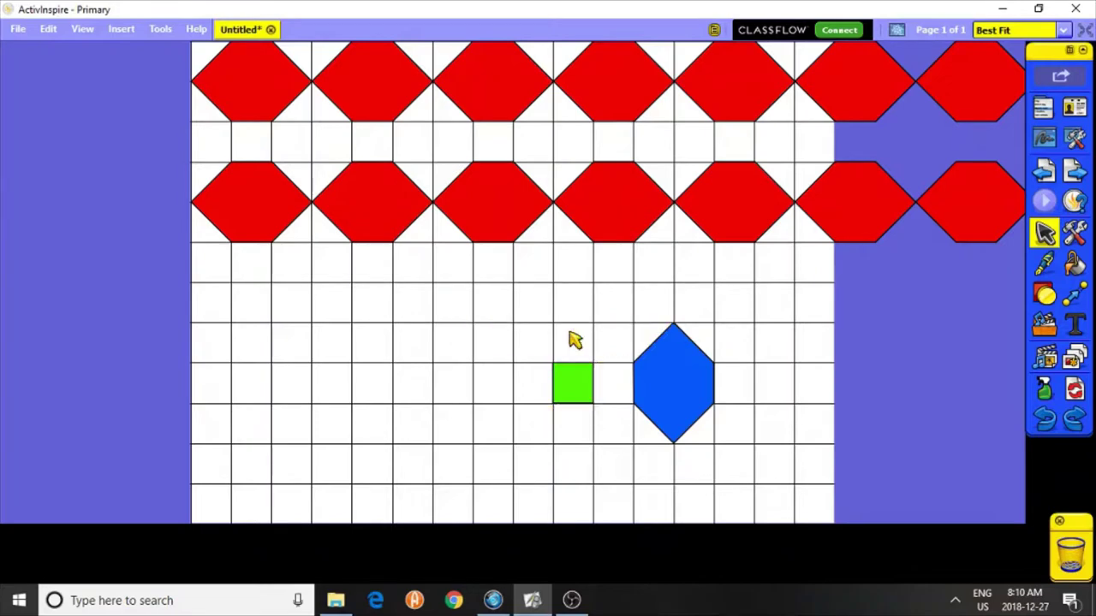
left_click_drag(539, 342, 586, 439)
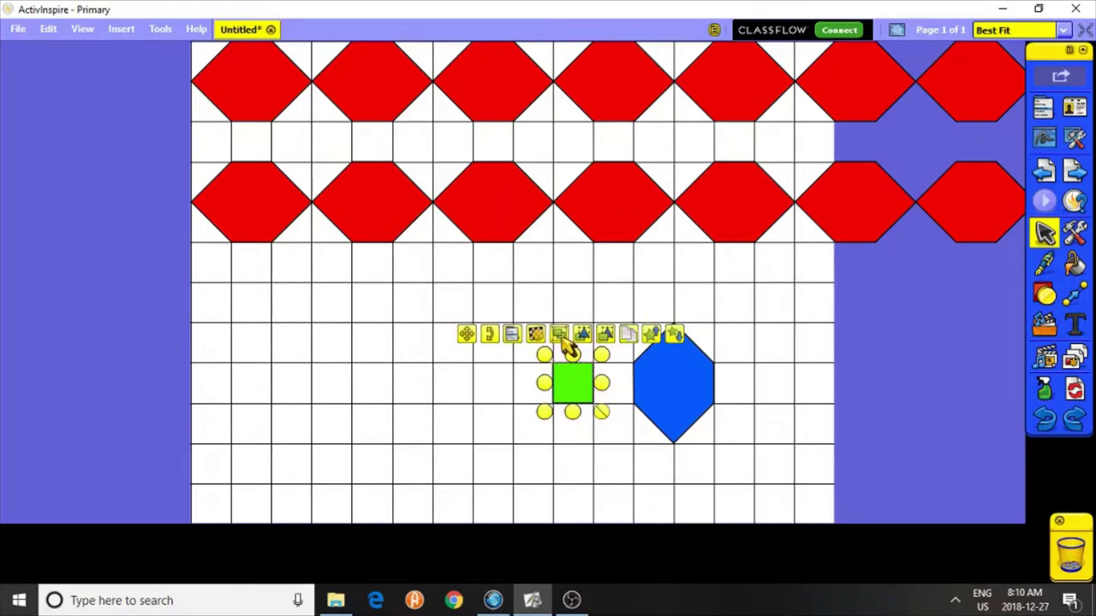
left_click(589, 455)
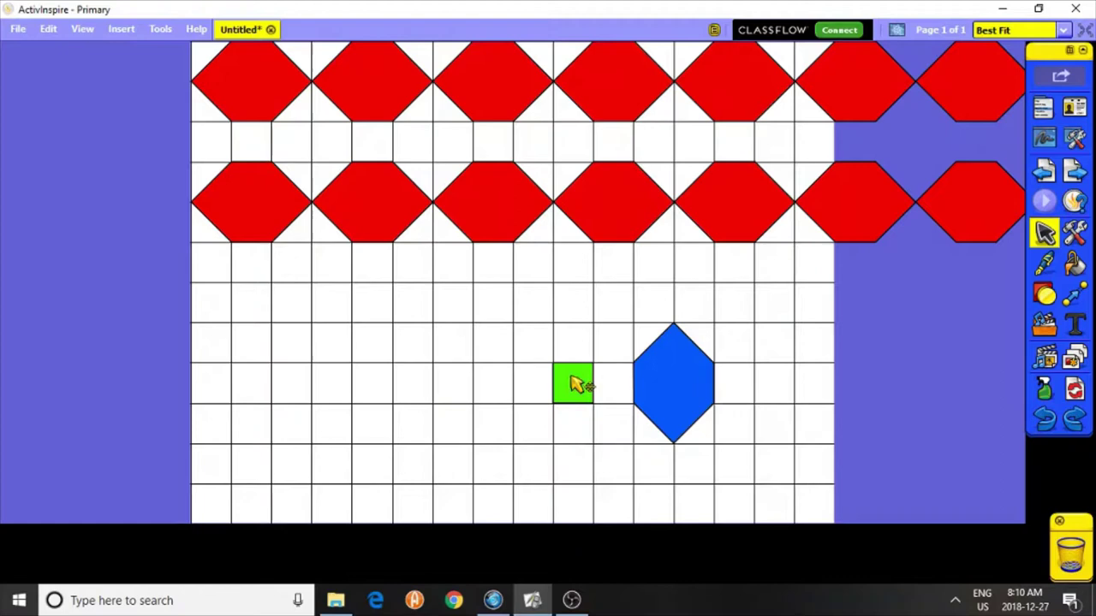
mouse_move(577, 384)
left_mouse_down()
mouse_move(319, 224)
mouse_move(261, 148)
left_mouse_up()
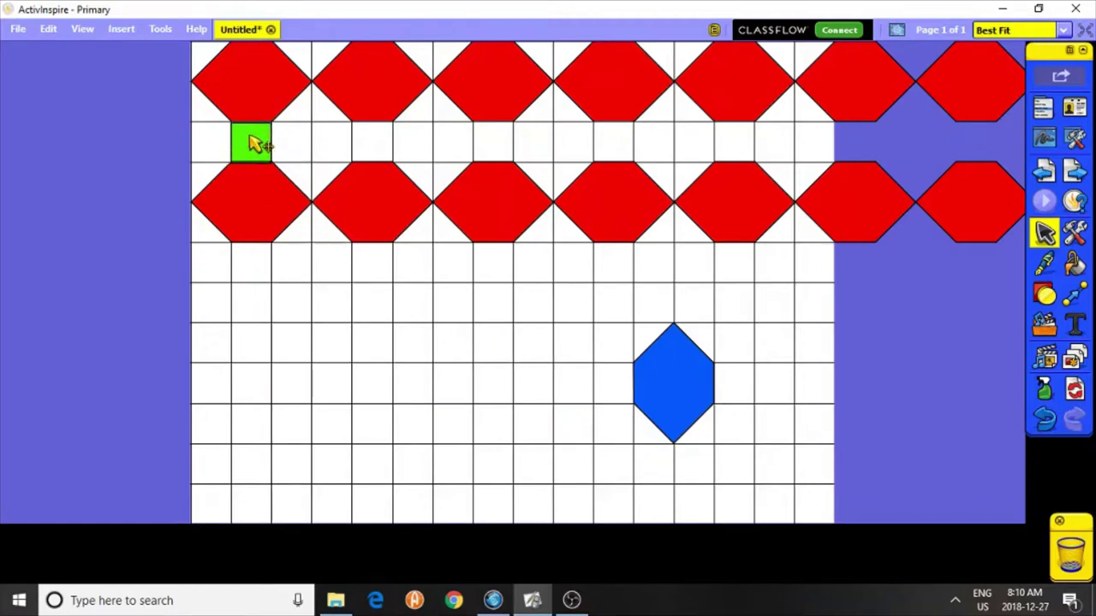
left_click_drag(666, 384, 312, 147)
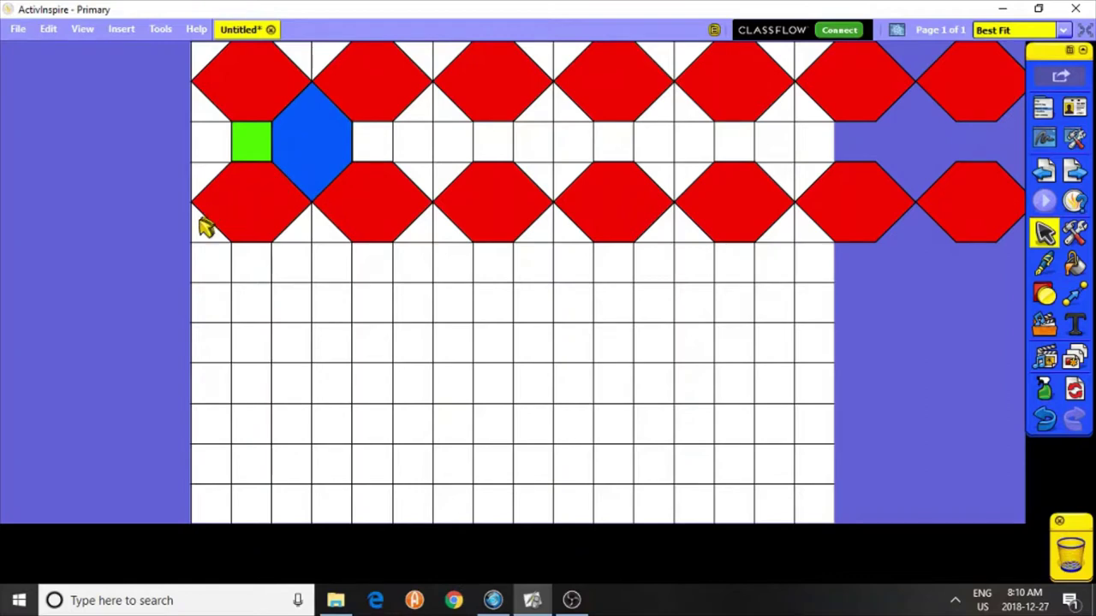
- Delete the second row of red hexagons and select the square-and-hexagon pair
left_click_drag(392, 247, 1010, 253)
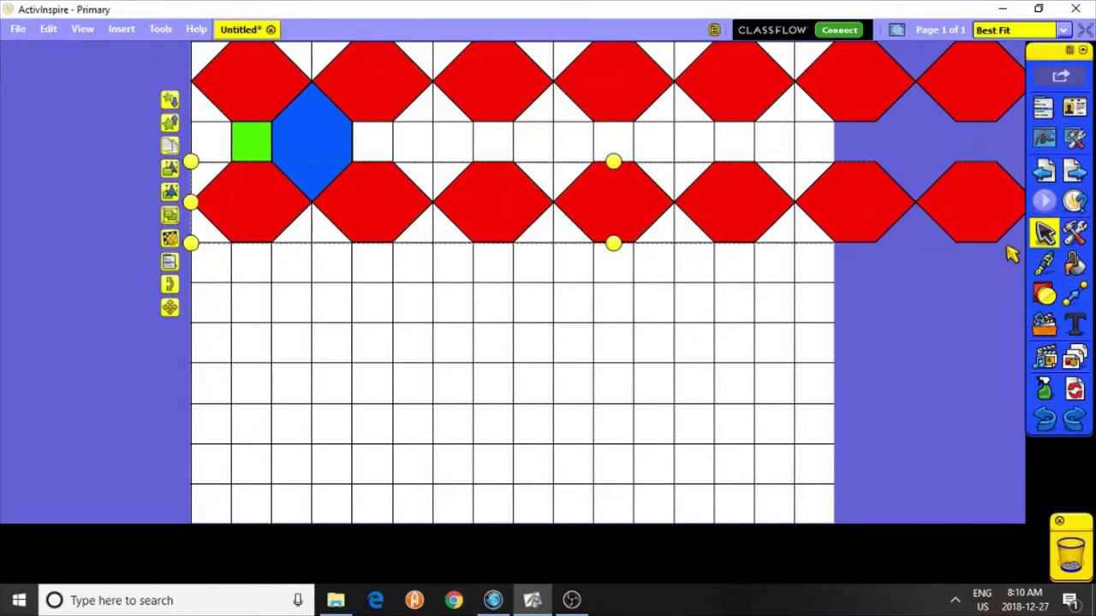
key("Delete")
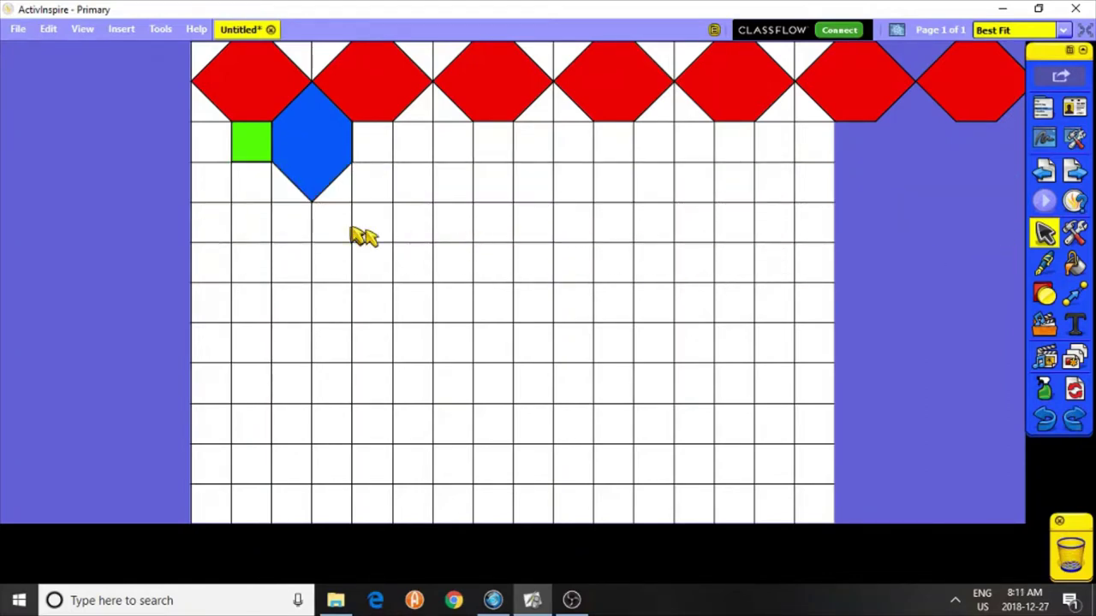
left_click_drag(421, 223, 195, 149)
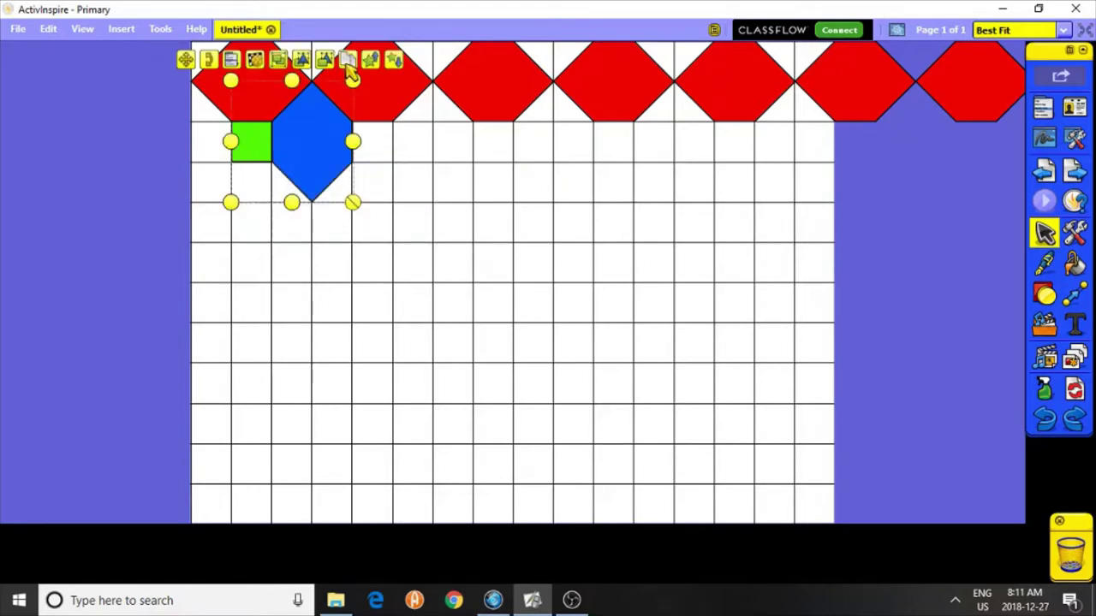
- Double the green-square and blue-hexagon pair repeatedly, from one to eight pairs across the row
left_click(347, 60)
left_click_drag(313, 142, 428, 151)
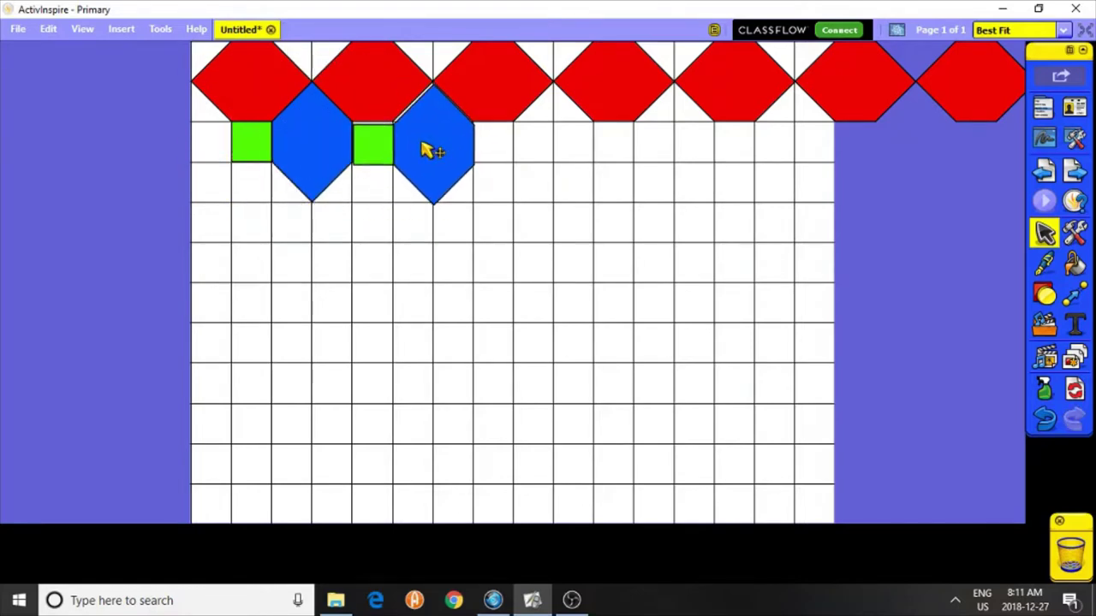
mouse_move(531, 243)
left_mouse_down()
mouse_move(218, 164)
mouse_move(232, 140)
left_mouse_up()
left_click(407, 60)
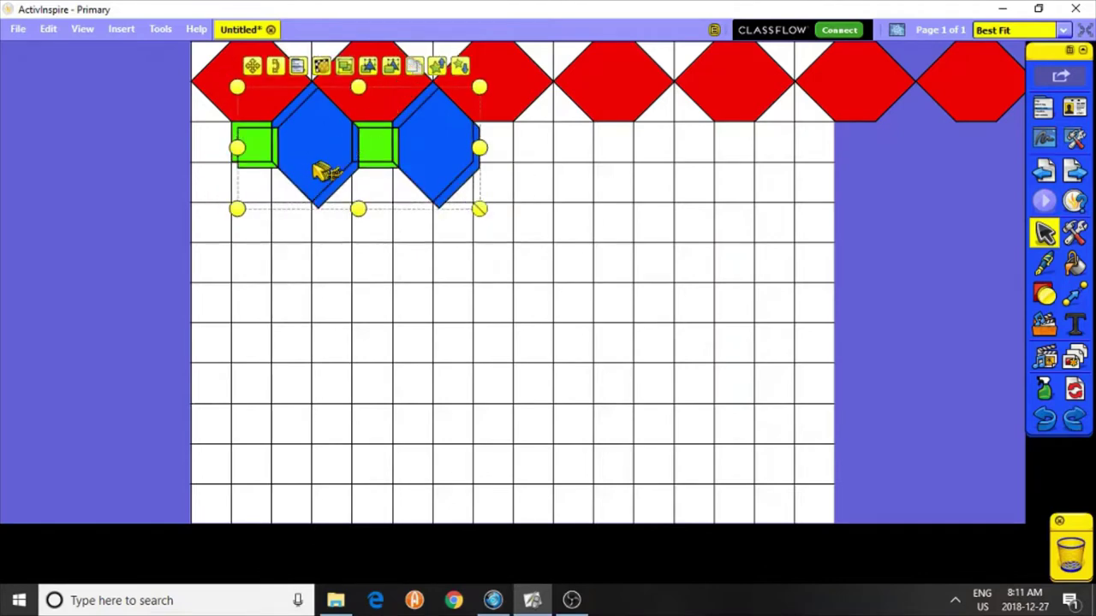
left_click_drag(317, 171, 537, 171)
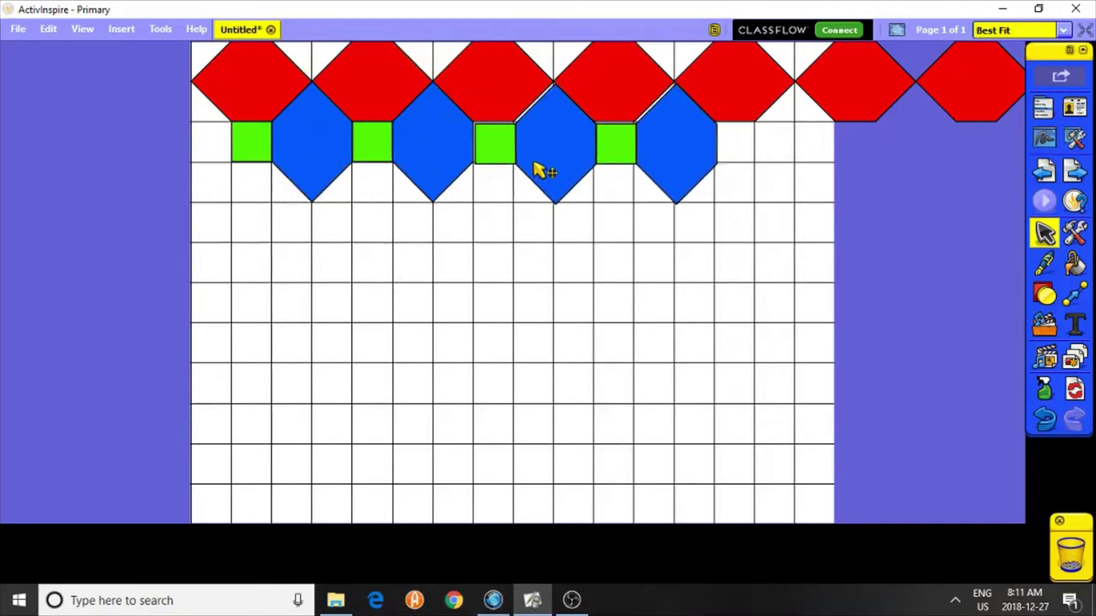
left_click(537, 171)
left_click_drag(769, 253, 194, 149)
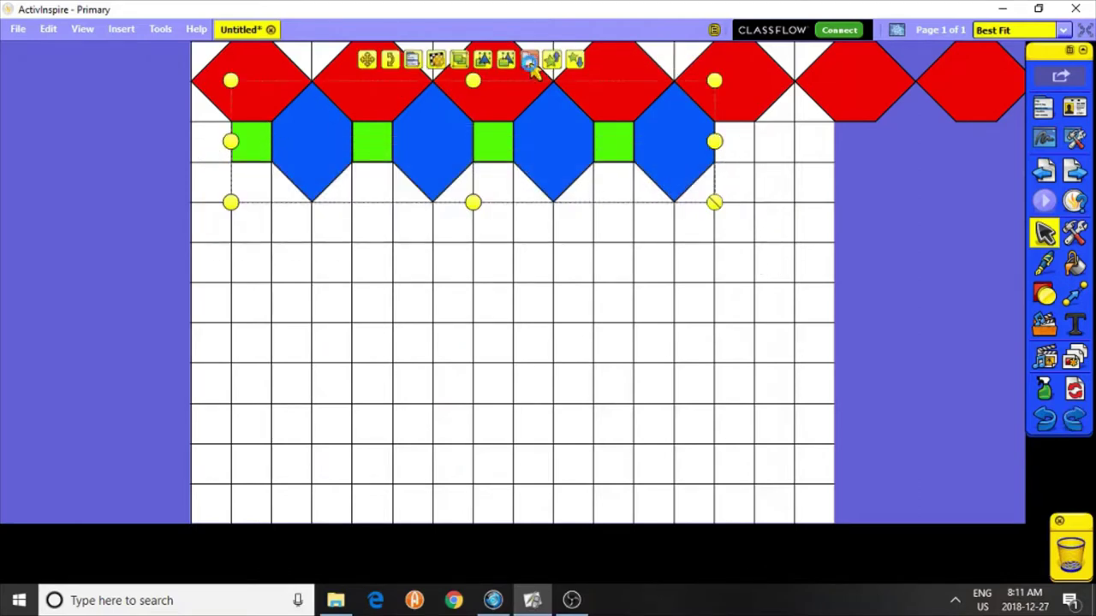
left_click(531, 65)
mouse_move(306, 139)
left_mouse_down()
mouse_move(794, 142)
mouse_move(780, 139)
left_mouse_up()
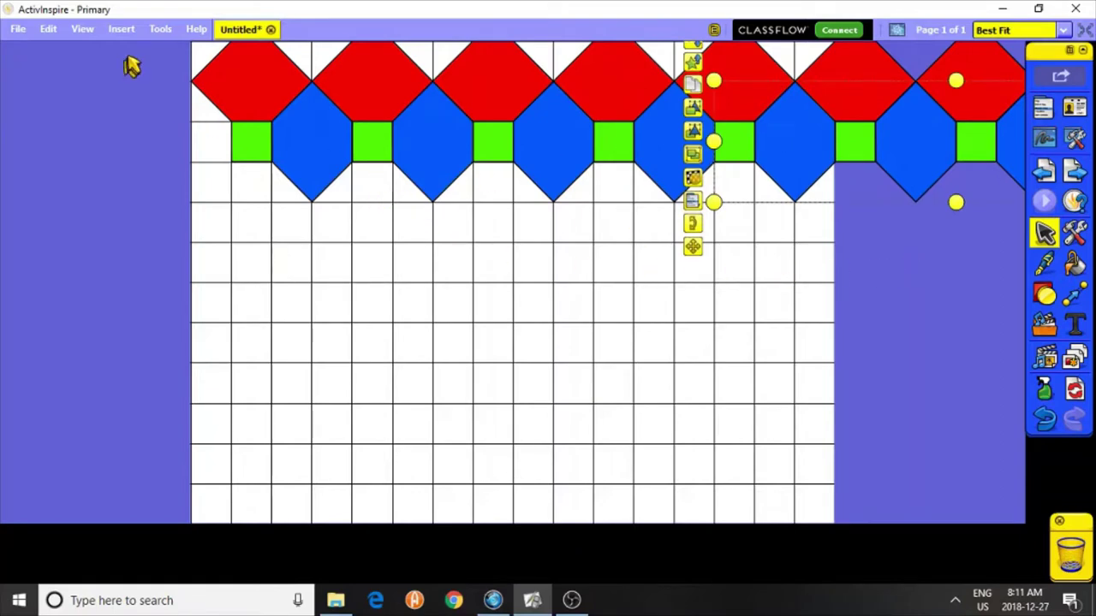
- Duplicate the whole red, blue and green band and snap the copy in below as a new tier
left_click_drag(129, 50, 1024, 313)
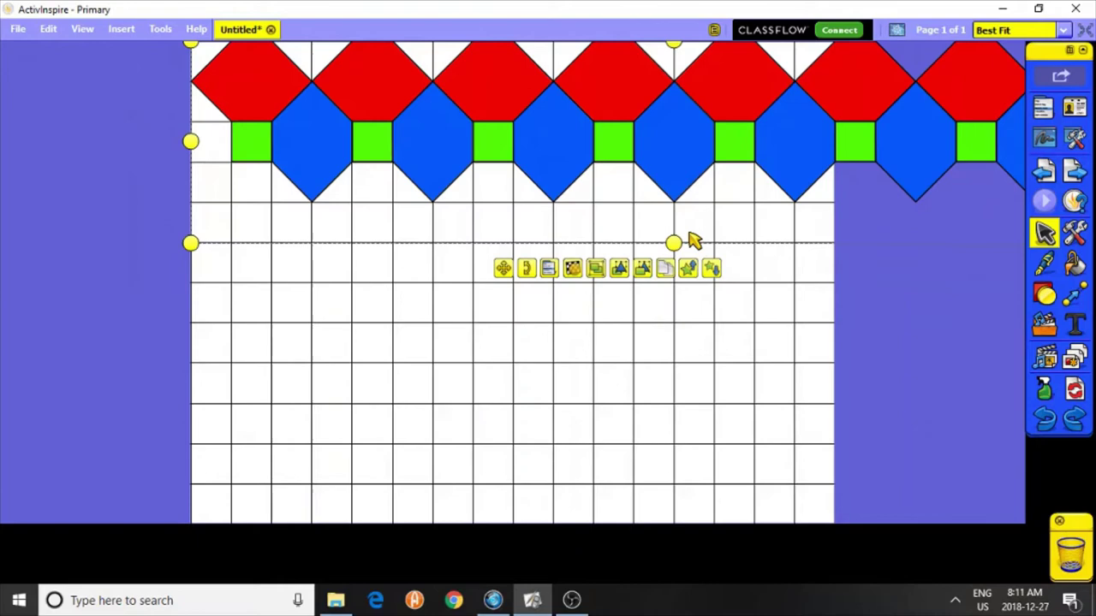
left_click(666, 272)
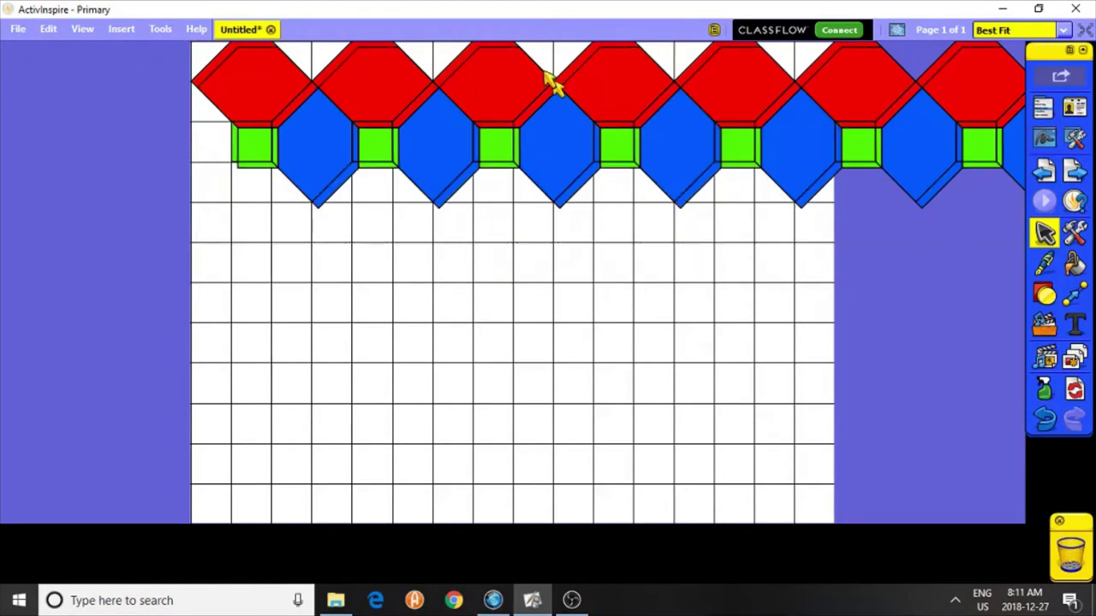
mouse_move(514, 81)
left_mouse_down()
mouse_move(495, 197)
mouse_move(503, 208)
left_mouse_up()
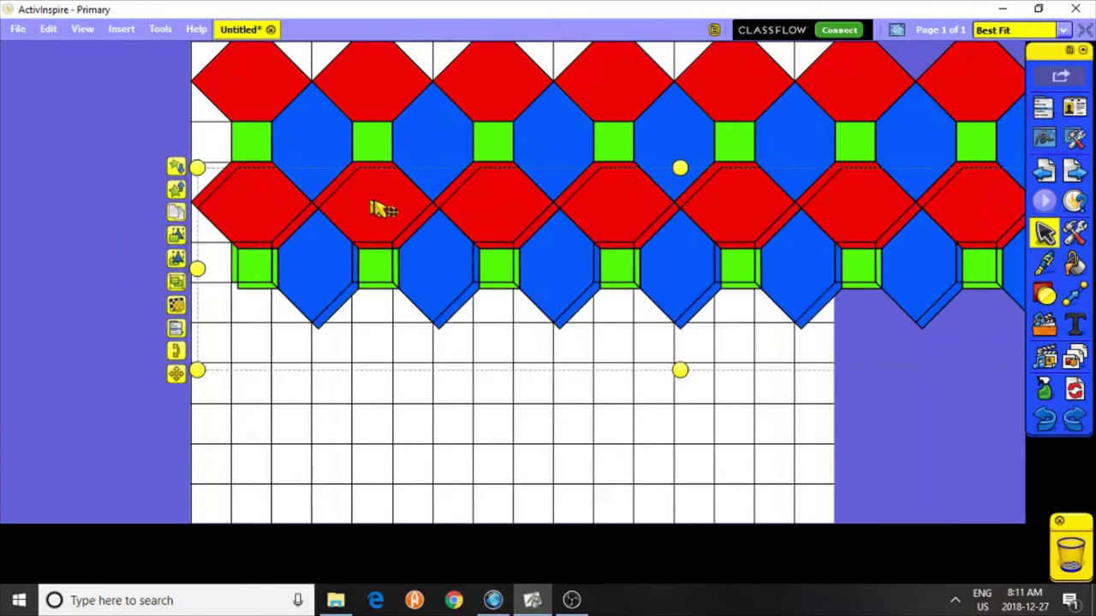
left_click_drag(383, 209, 386, 326)
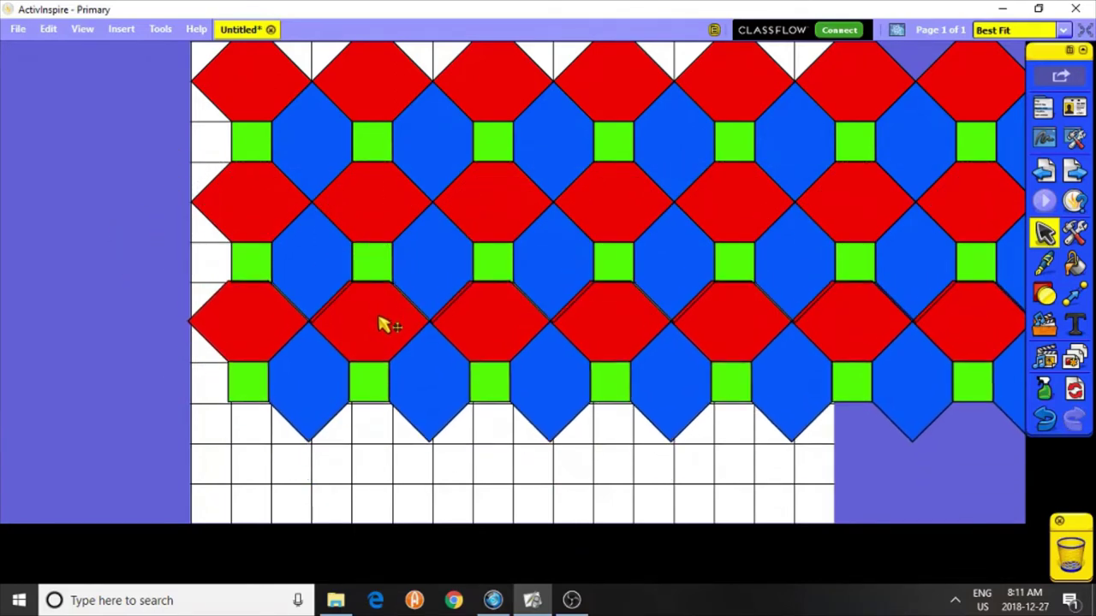
left_click_drag(383, 326, 384, 323)
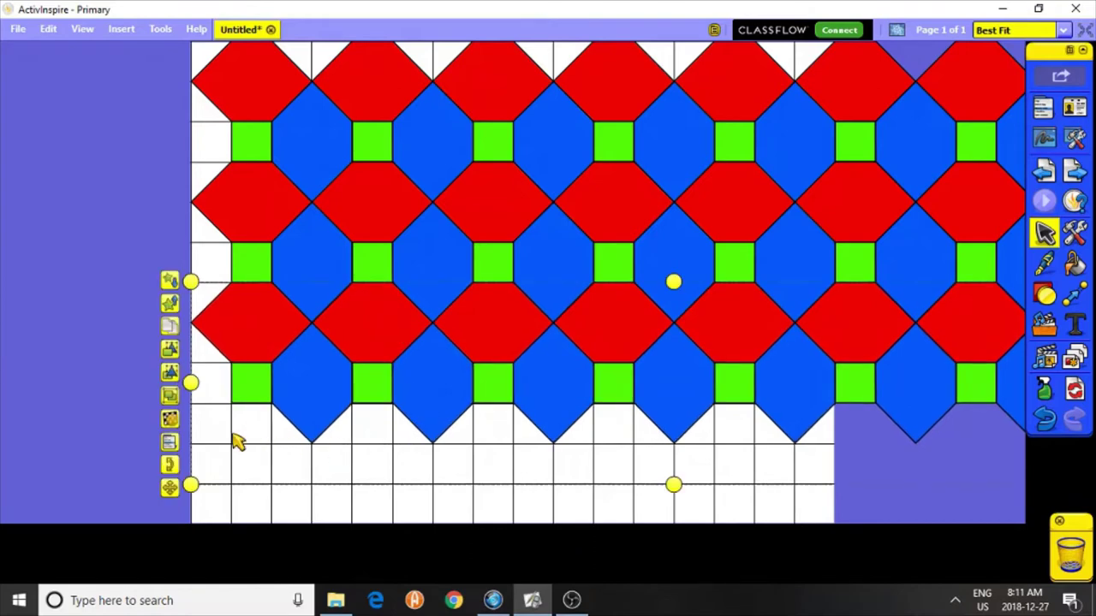
- At 50% zoom, copy the tiled rows down over the lower half of the page
left_click(1064, 31)
left_click(1033, 140)
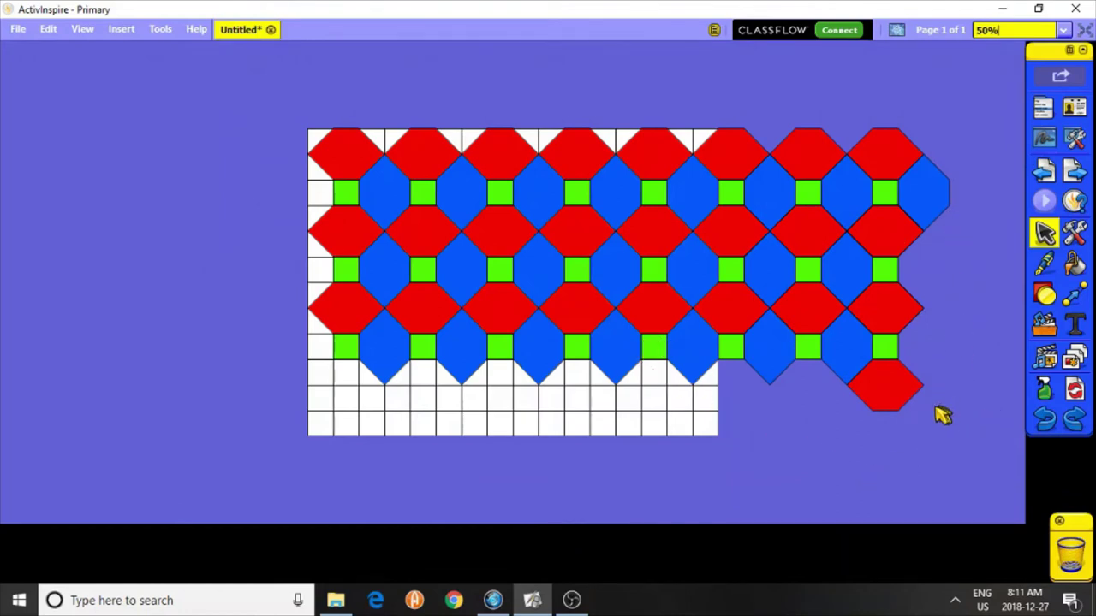
left_click_drag(909, 409, 1066, 544)
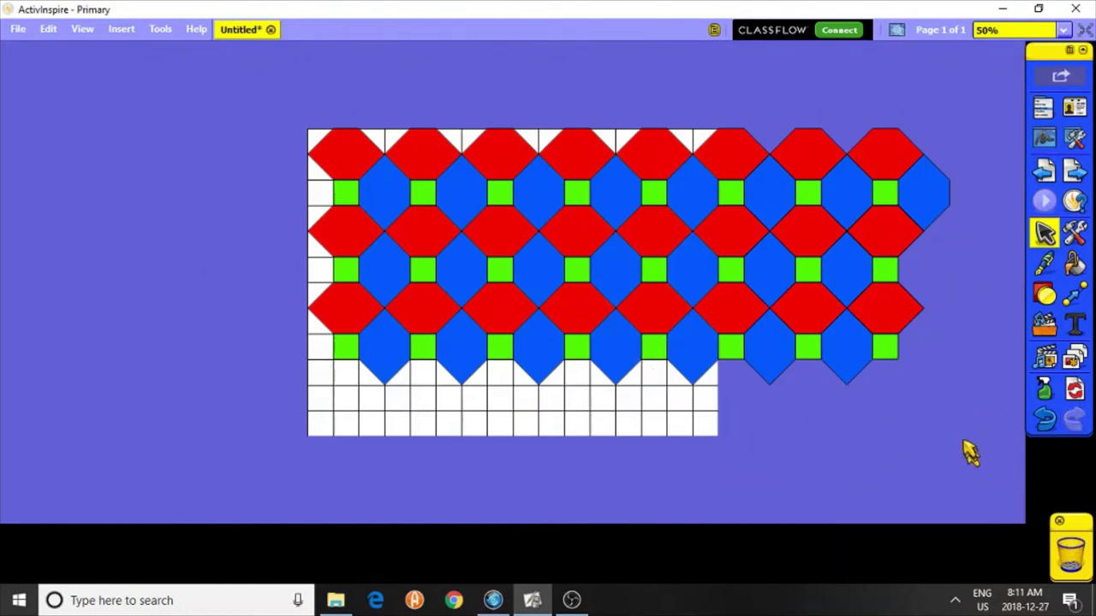
mouse_move(966, 421)
left_mouse_down()
mouse_move(428, 372)
mouse_move(362, 323)
mouse_move(313, 309)
mouse_move(281, 248)
left_mouse_up()
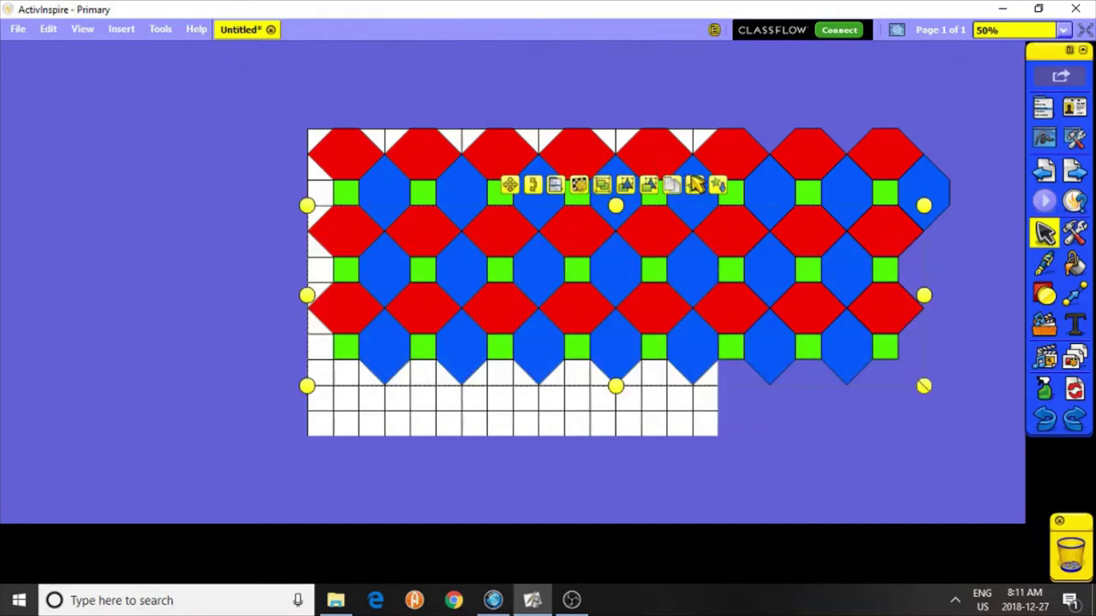
left_click_drag(435, 237, 434, 385)
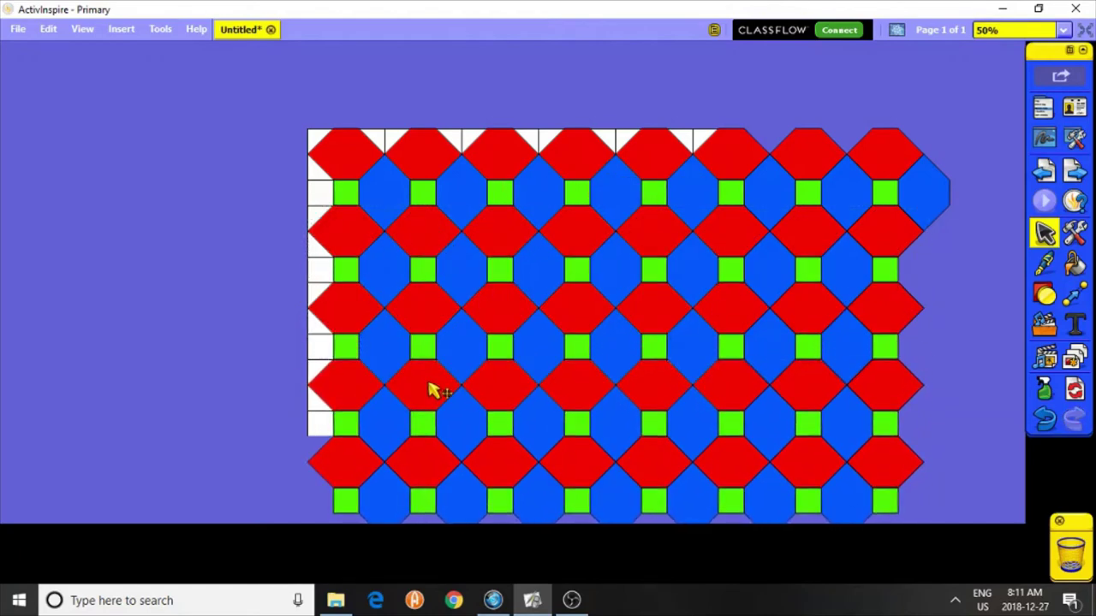
- At 25% zoom, delete the shapes overhanging the right edge and bottom
left_click(1062, 30)
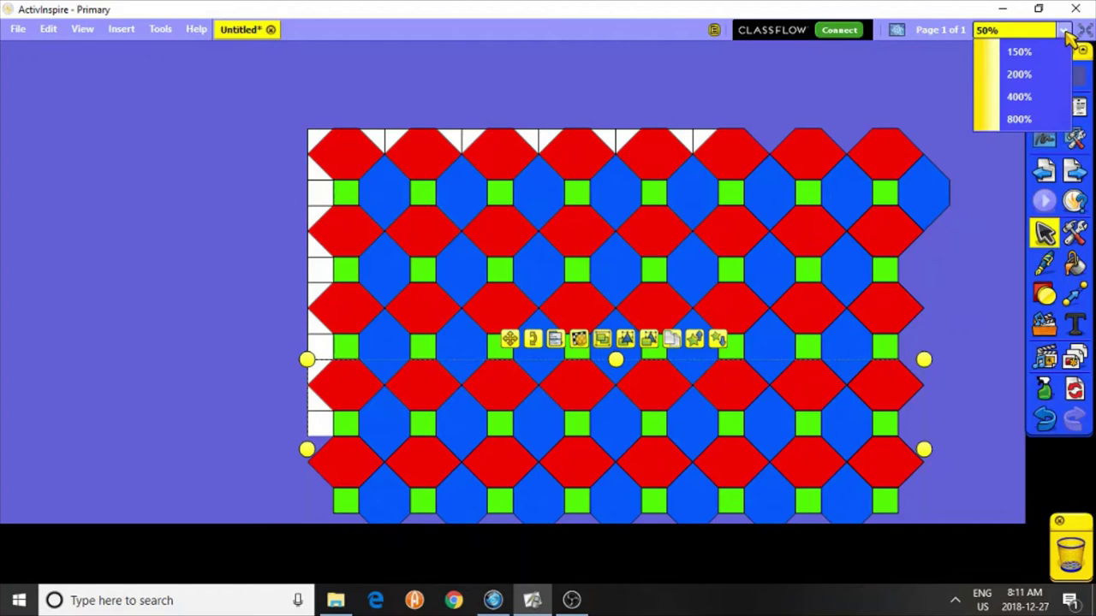
left_click(1023, 114)
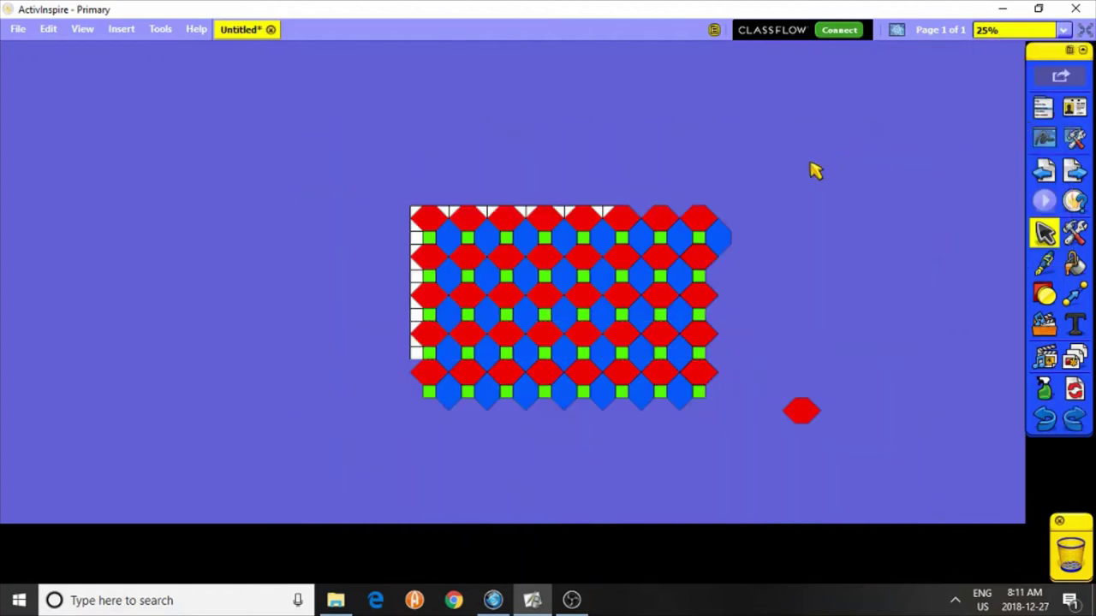
mouse_move(911, 137)
left_mouse_down()
mouse_move(689, 552)
mouse_move(644, 526)
left_mouse_up()
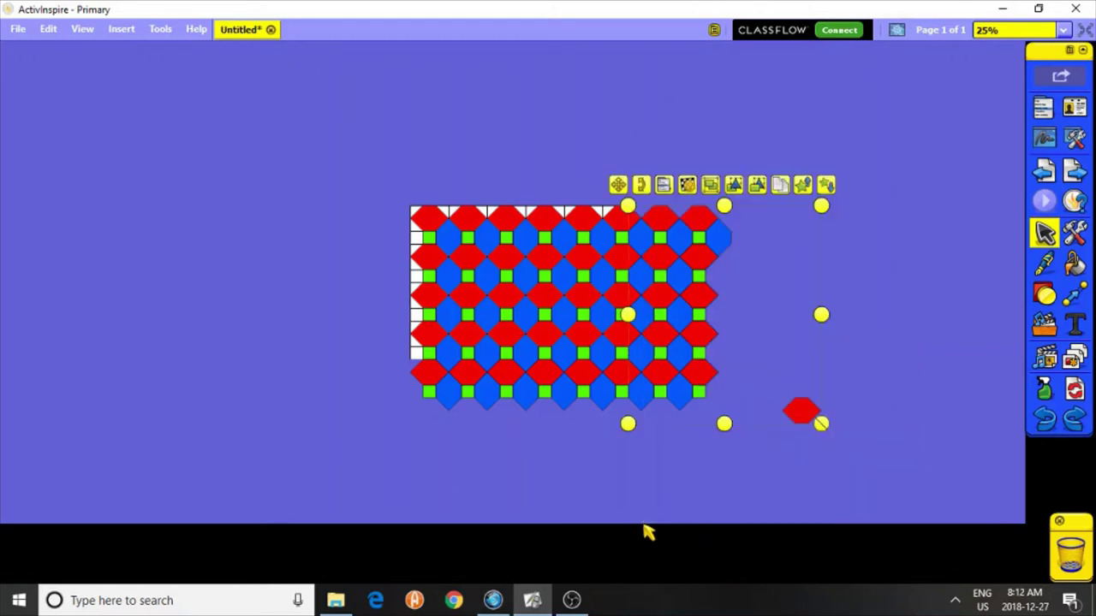
key("Delete")
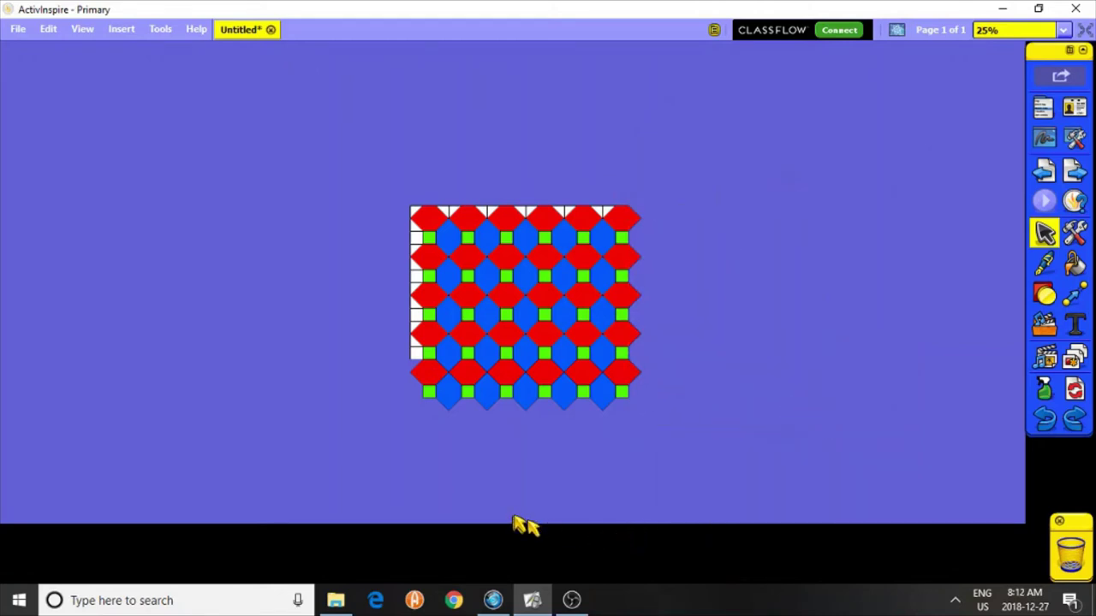
left_click_drag(709, 455, 347, 399)
key("Delete")
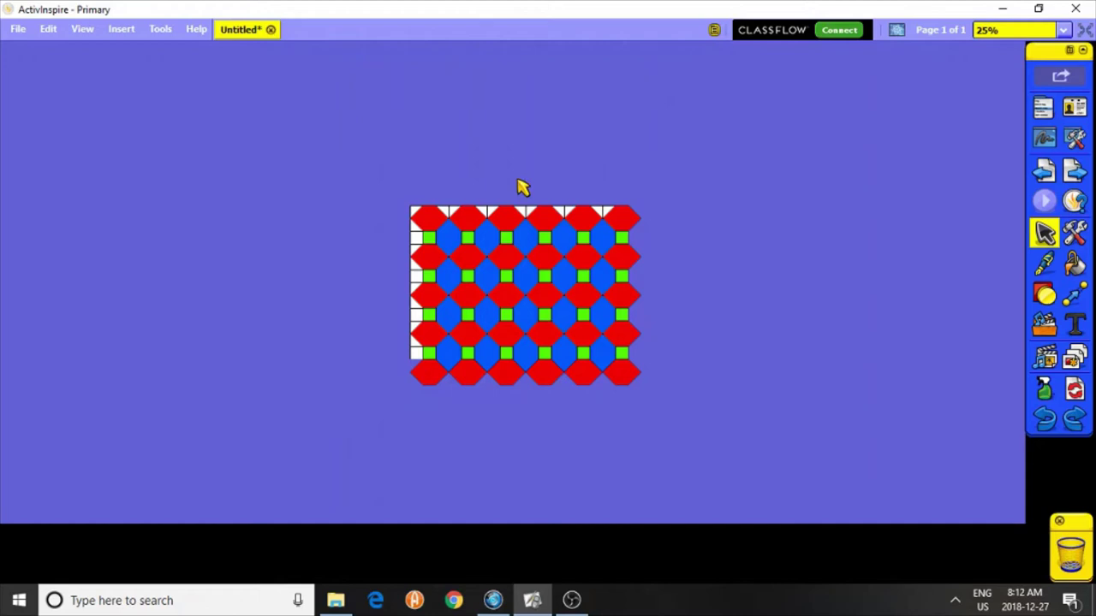
- Zoom to 50% and untick Visible in Grid Designer to hide the page grid
left_click(1062, 30)
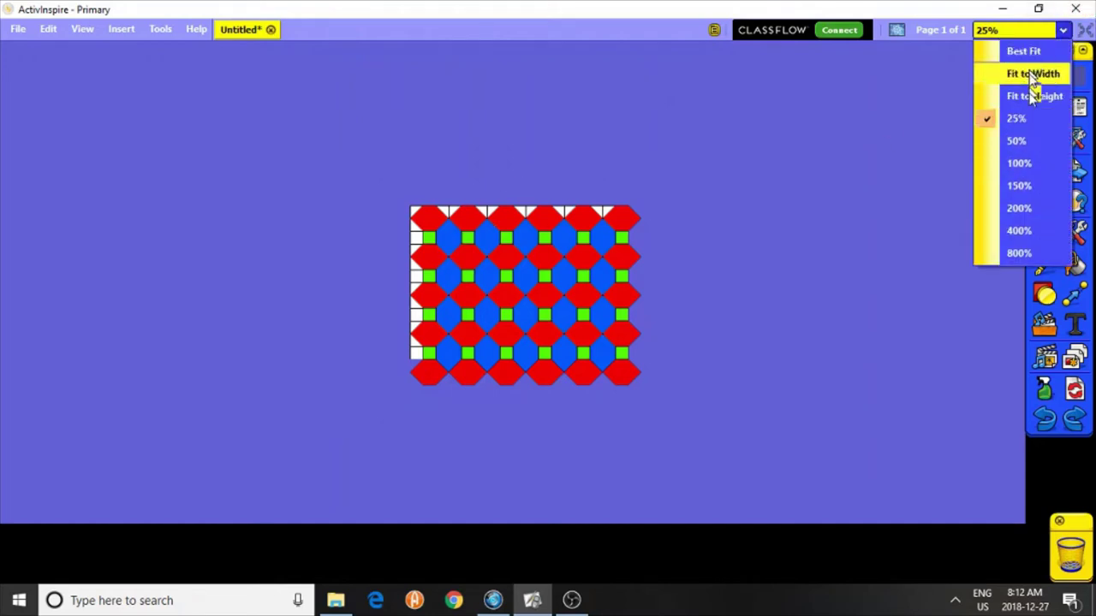
left_click(1020, 140)
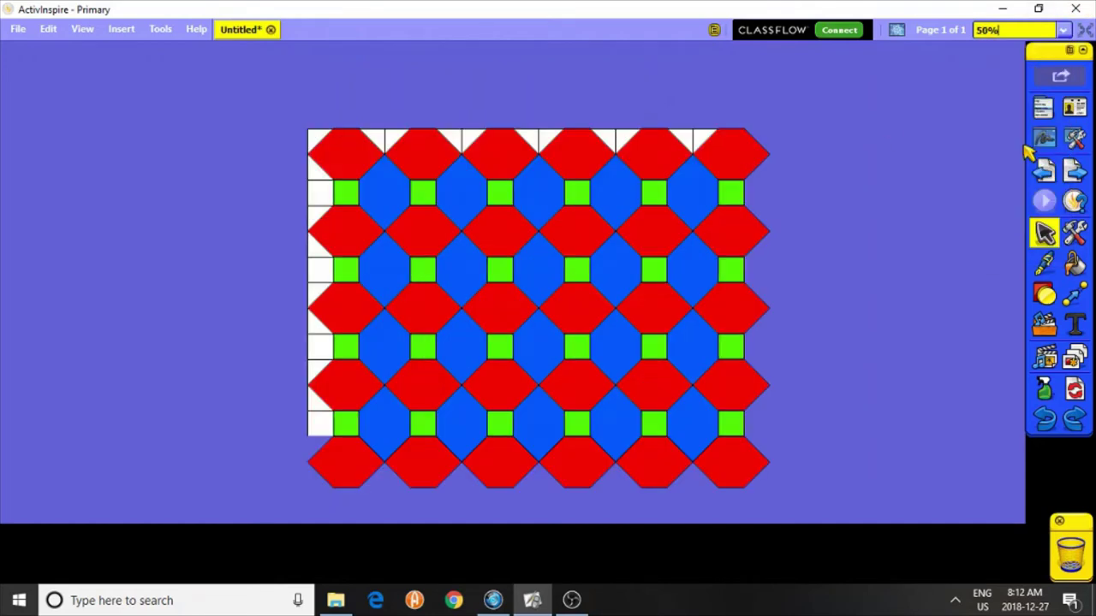
right_click(316, 195)
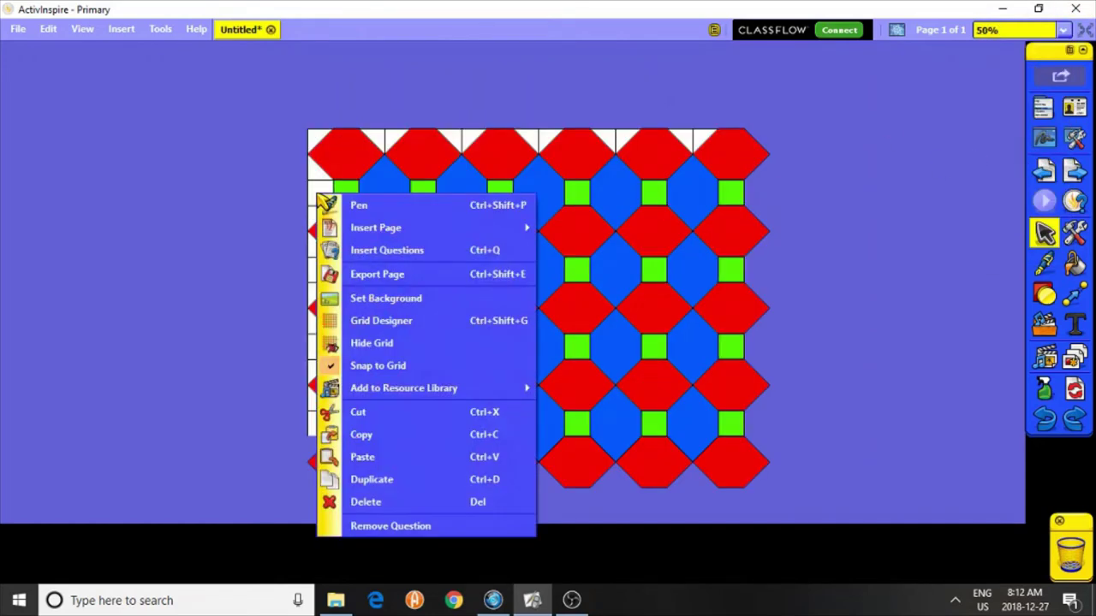
left_click(353, 325)
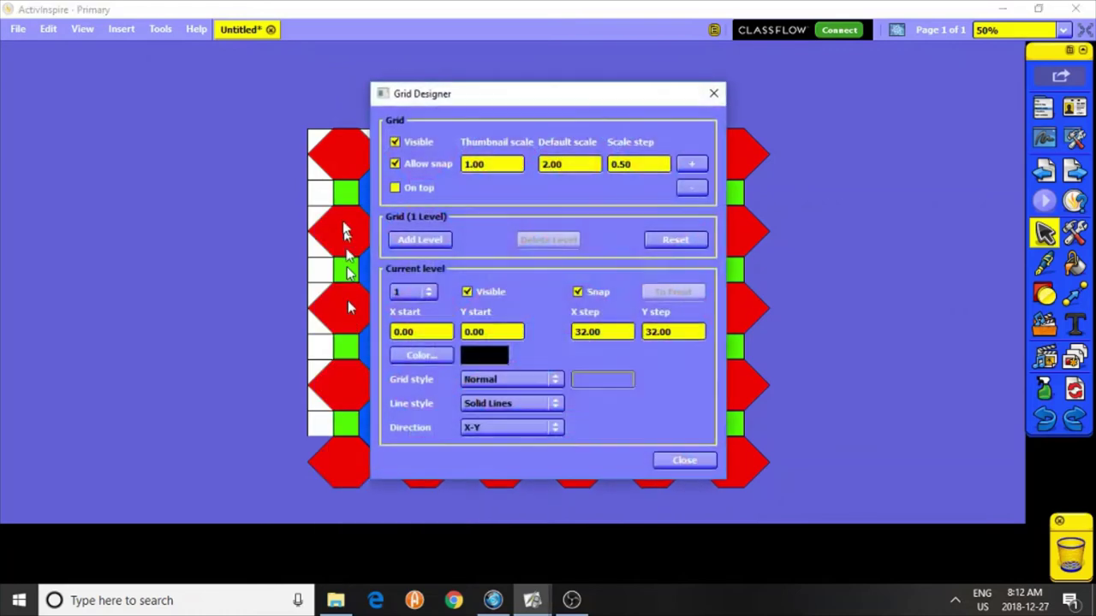
left_click(396, 143)
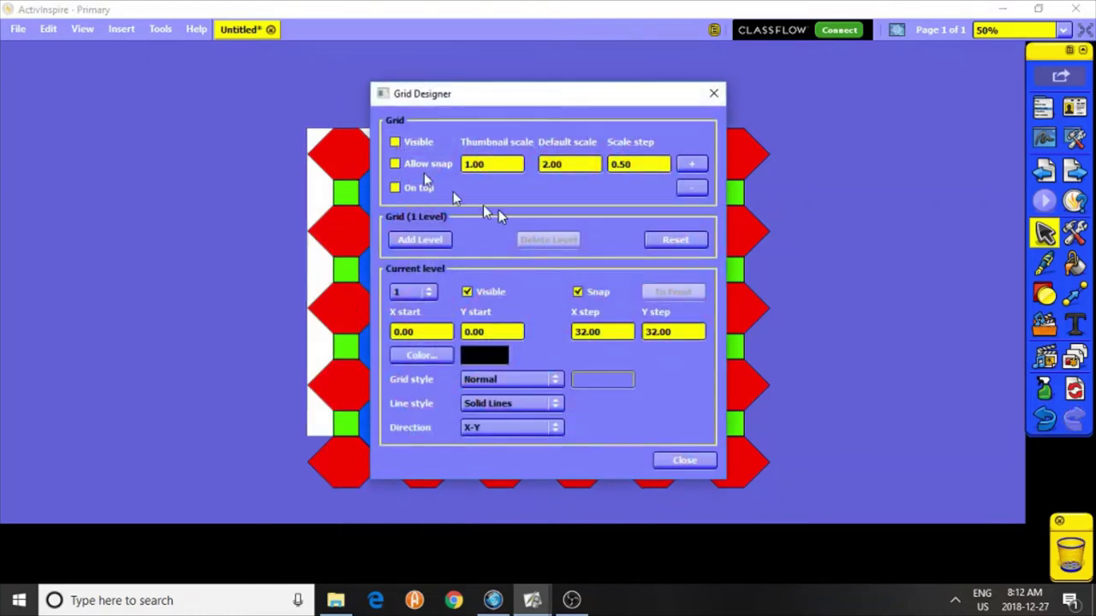
left_click(714, 95)
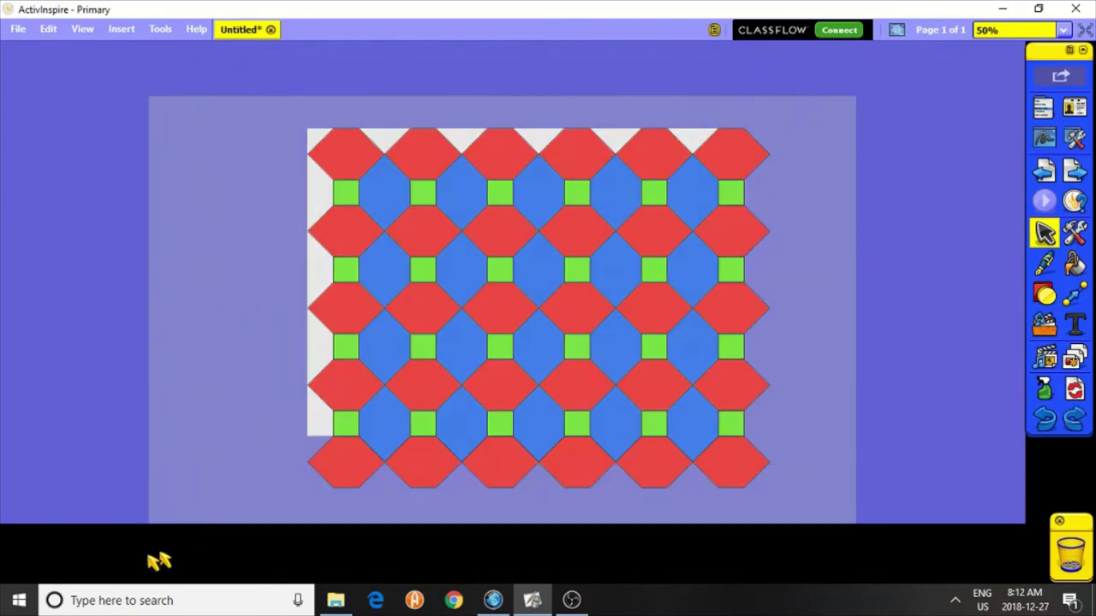
- Select the whole tessellation, shrink it to fit inside the page, and centre it
left_click_drag(575, 315, 157, 534)
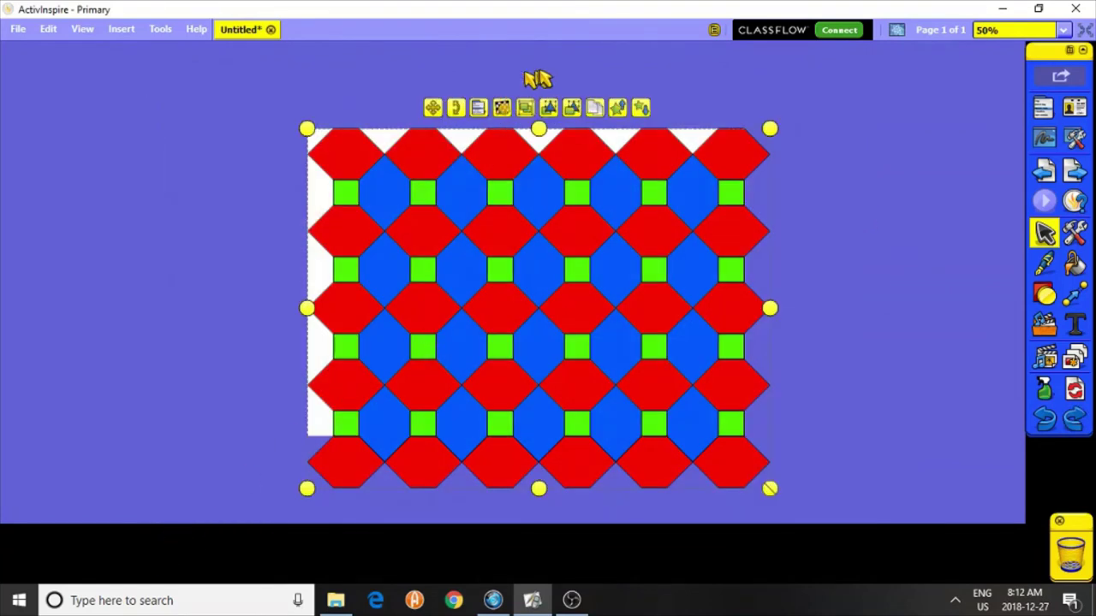
left_click(524, 107)
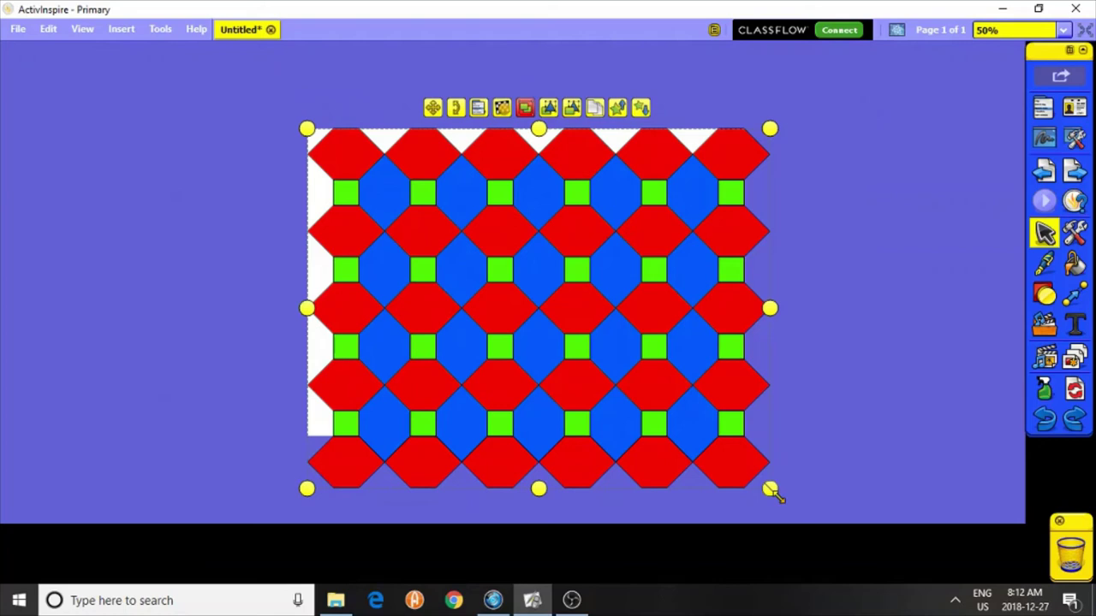
left_click(668, 403)
left_click_drag(659, 402, 738, 480)
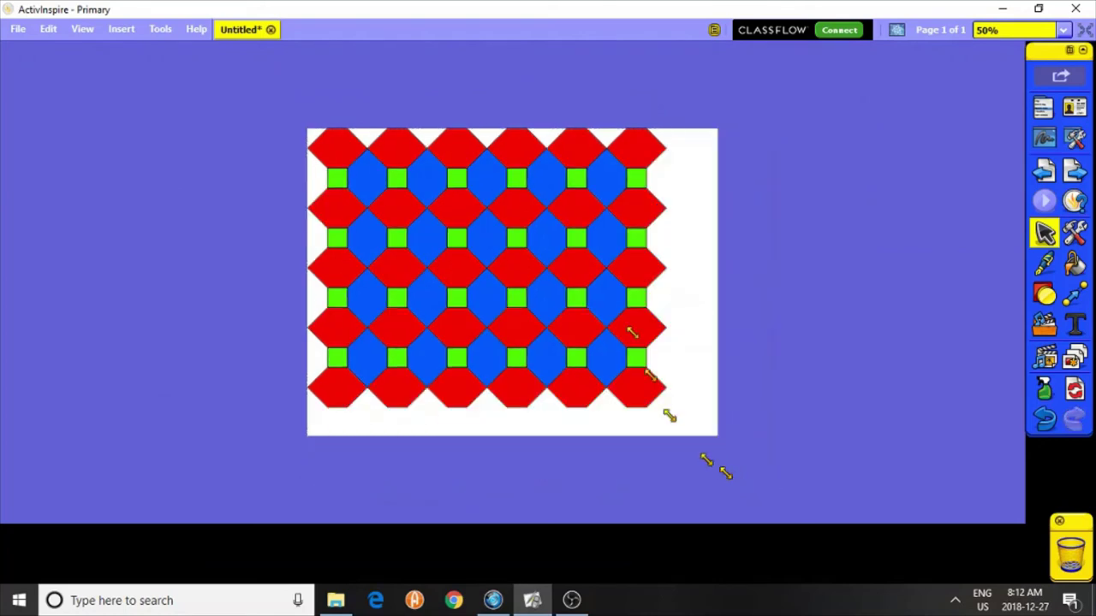
left_click_drag(669, 415, 657, 401)
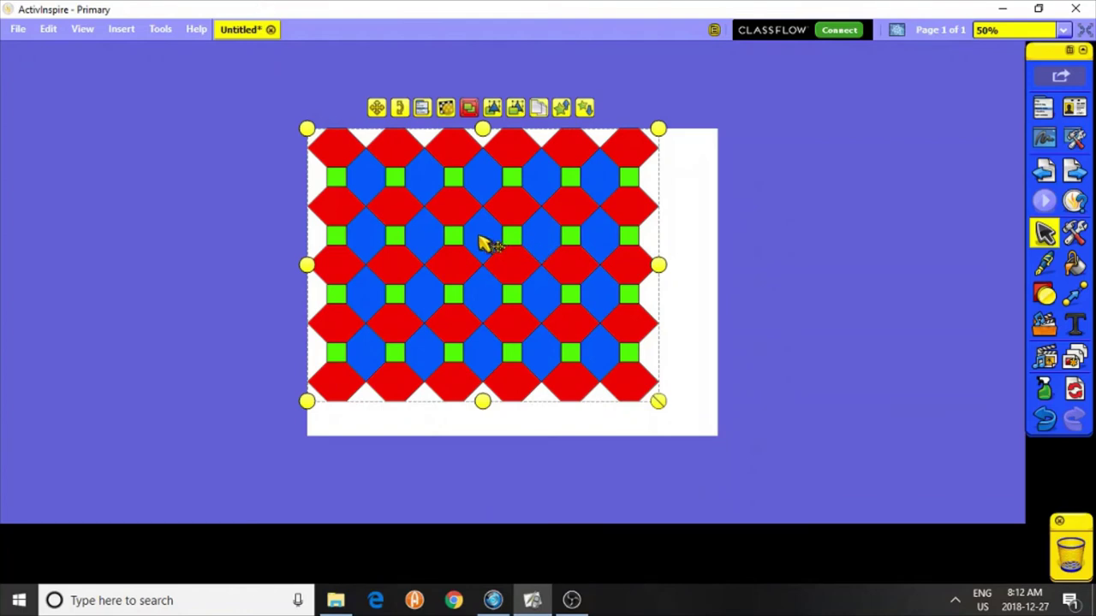
left_click_drag(484, 244, 514, 260)
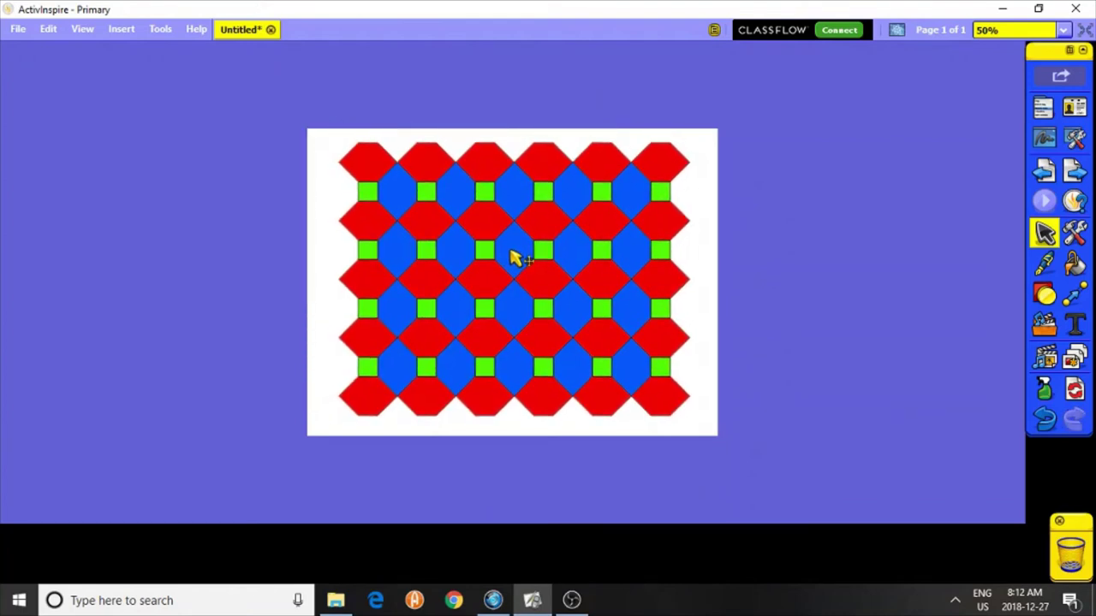
left_click_drag(514, 260, 518, 257)
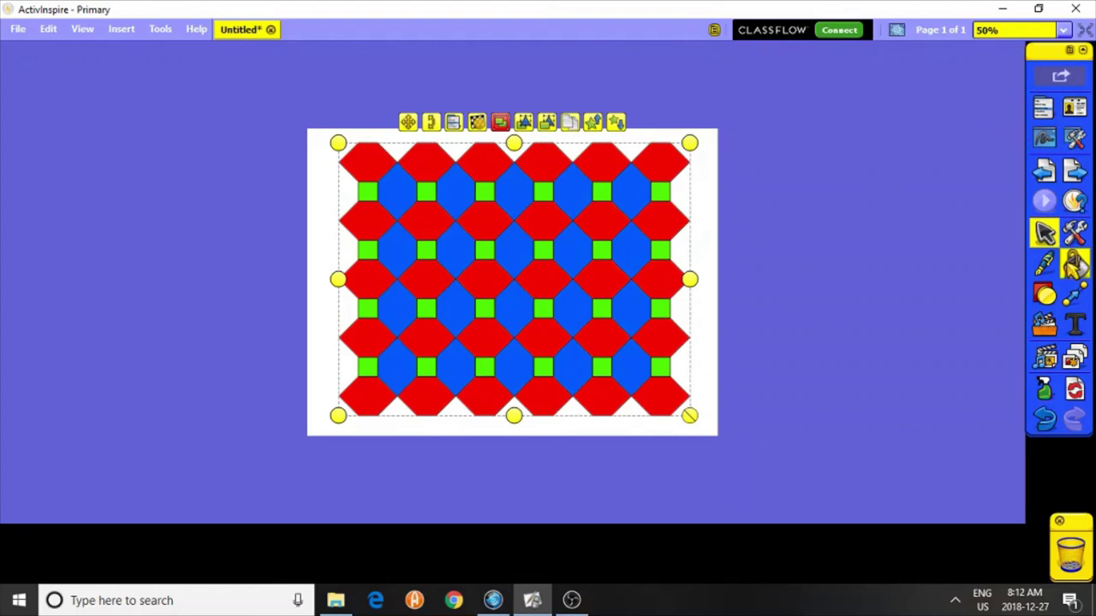
- Fill the page background with black using the Fill tool
left_click(1075, 265)
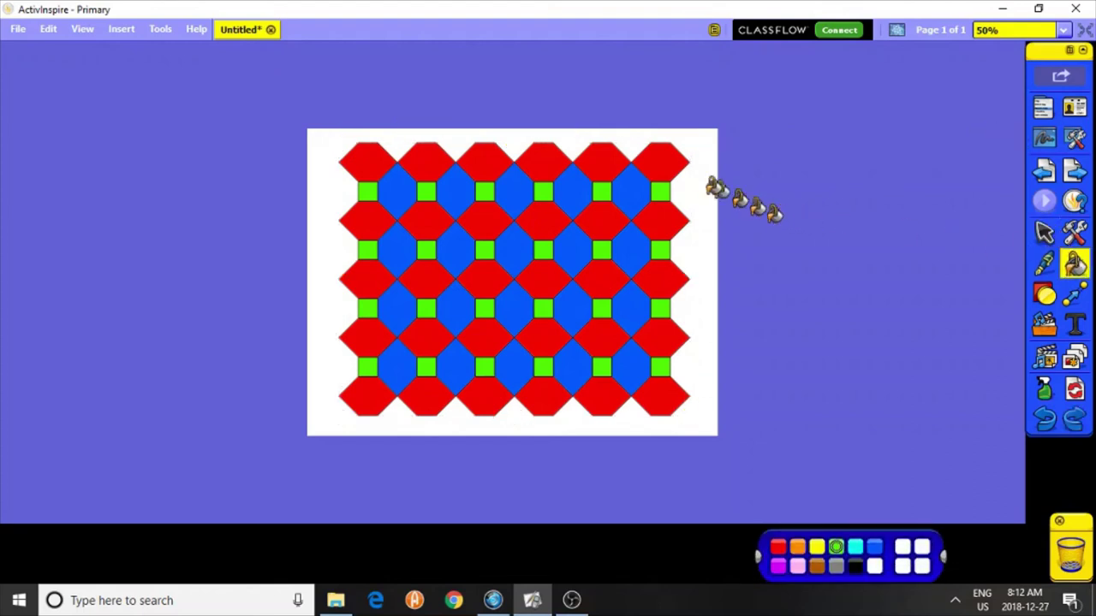
left_click(853, 566)
left_click(700, 376)
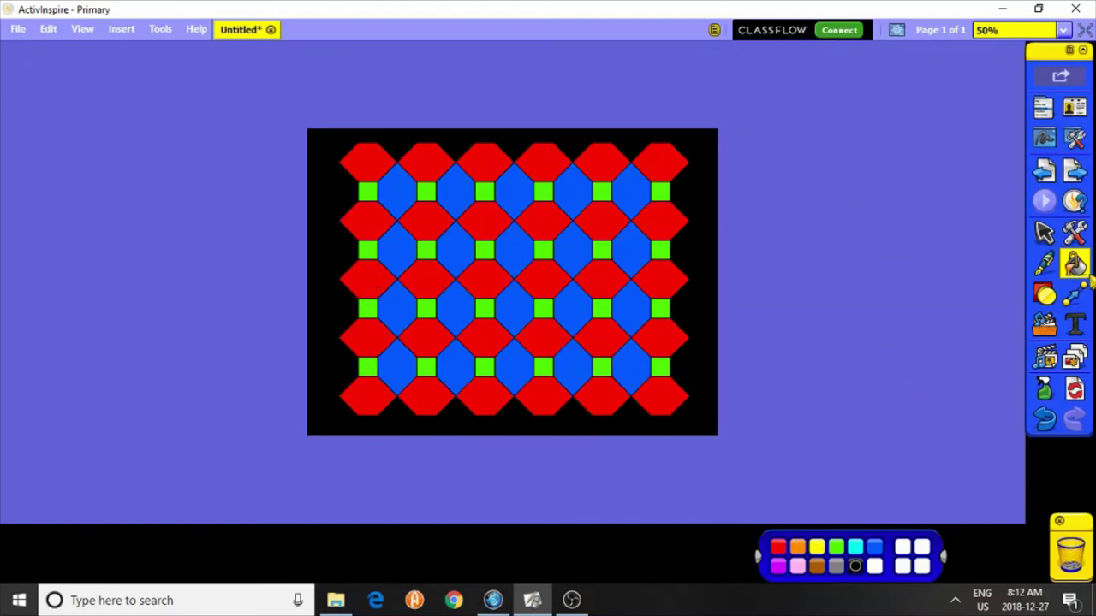
- Nudge the pattern slightly down and set the zoom to Best Fit
left_click(1044, 233)
left_click_drag(540, 231, 541, 235)
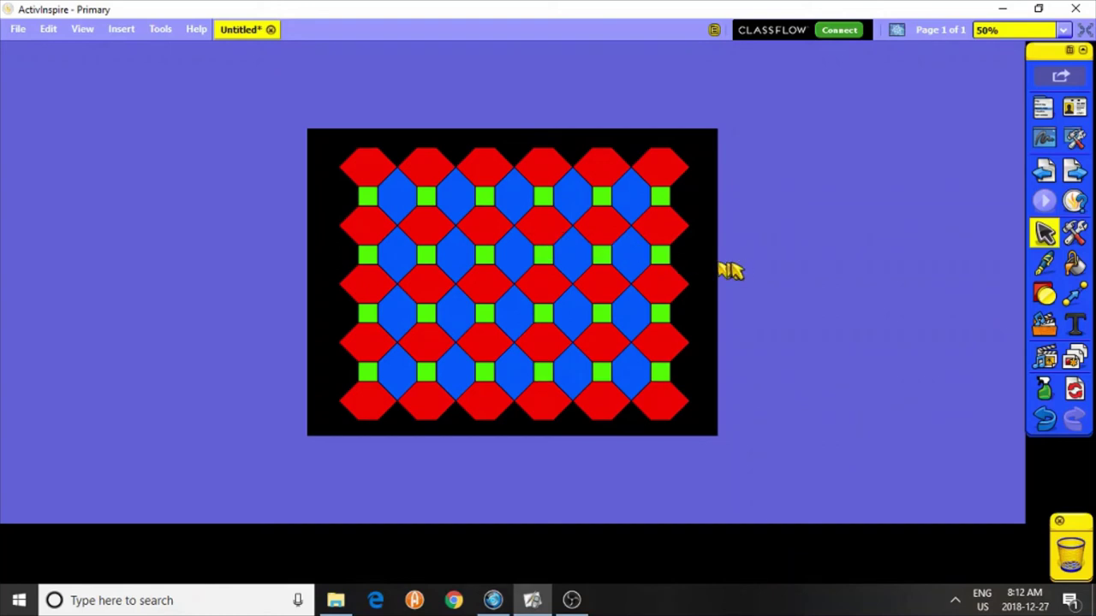
left_click(1064, 31)
left_click(1027, 49)
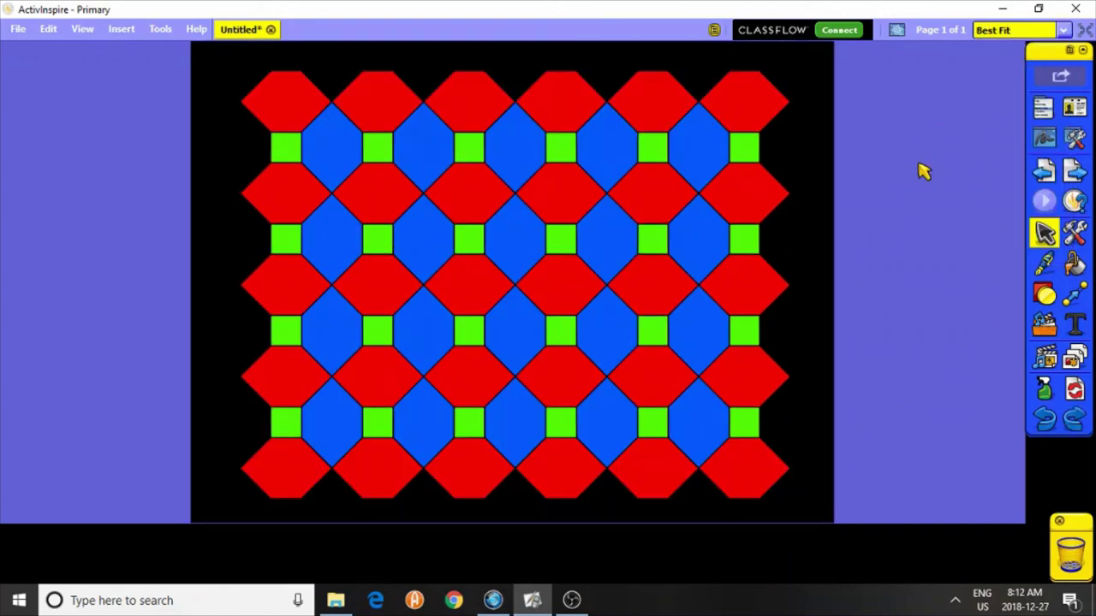